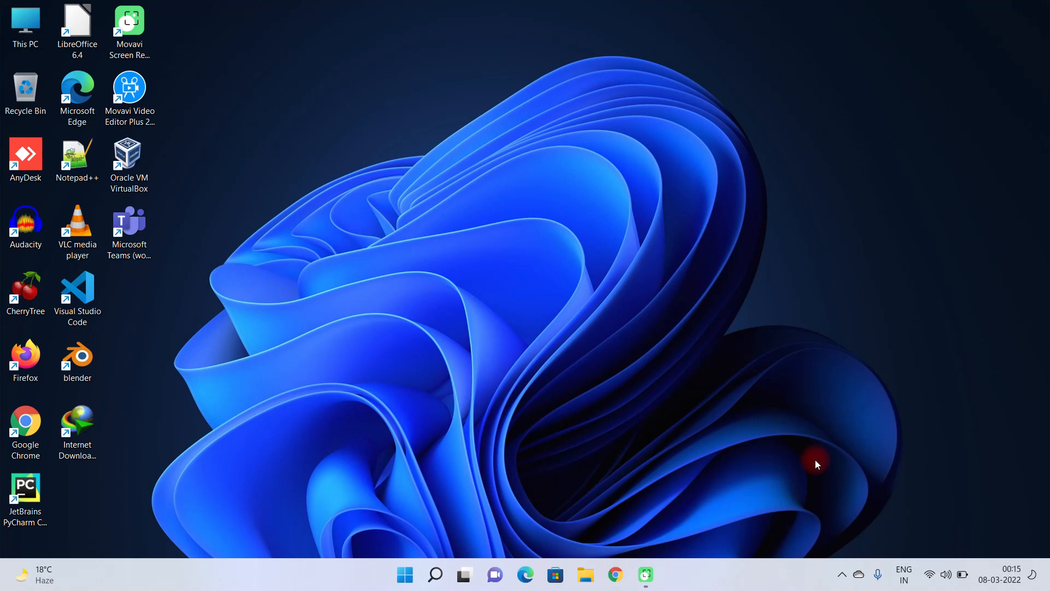
Step: Open Google Chrome and search Google for vmware
left_click(615, 574)
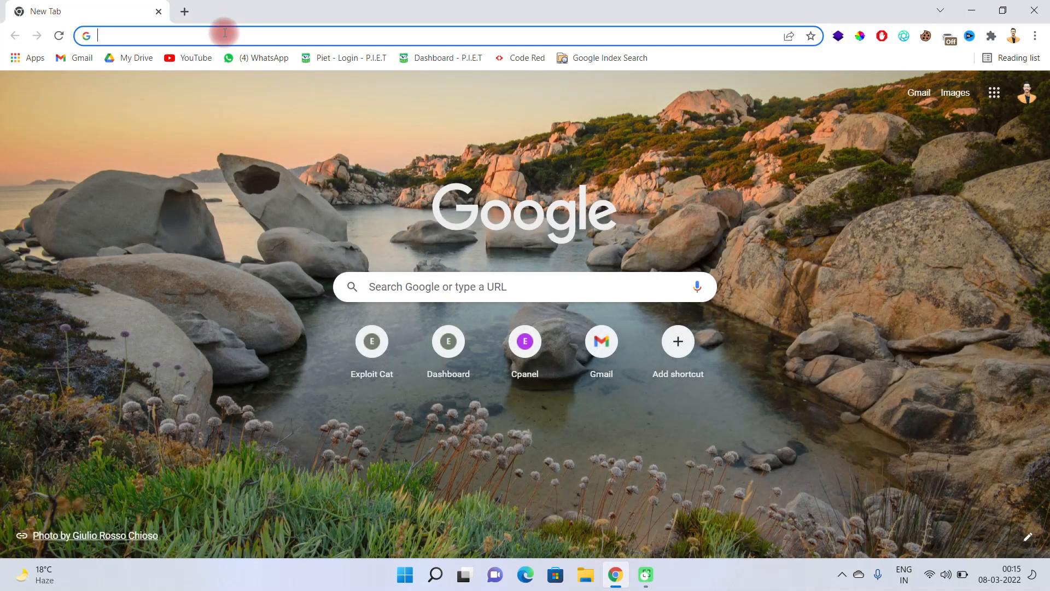
left_click(224, 34)
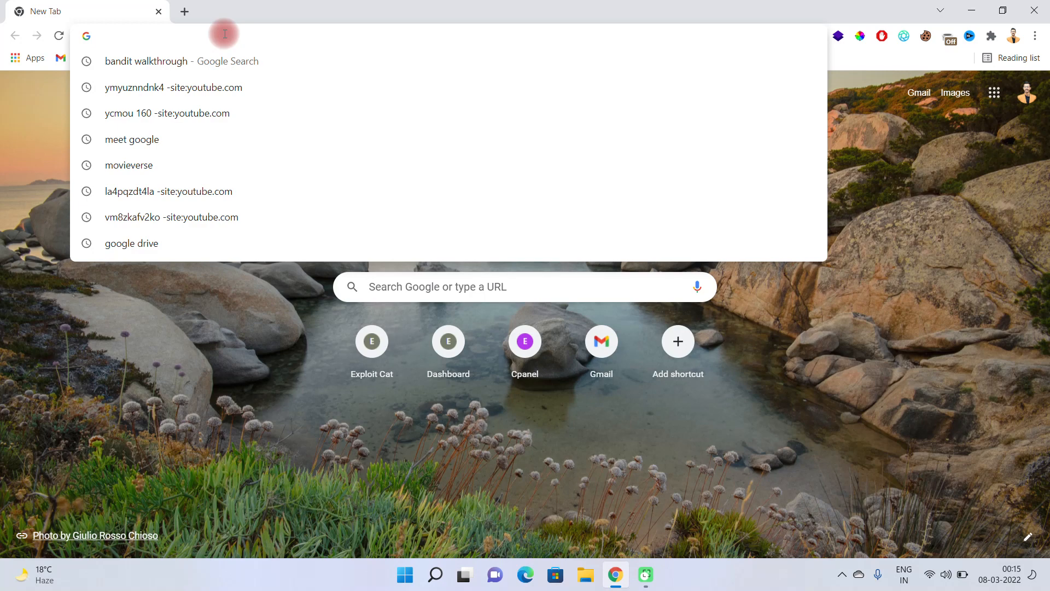
type("vmware")
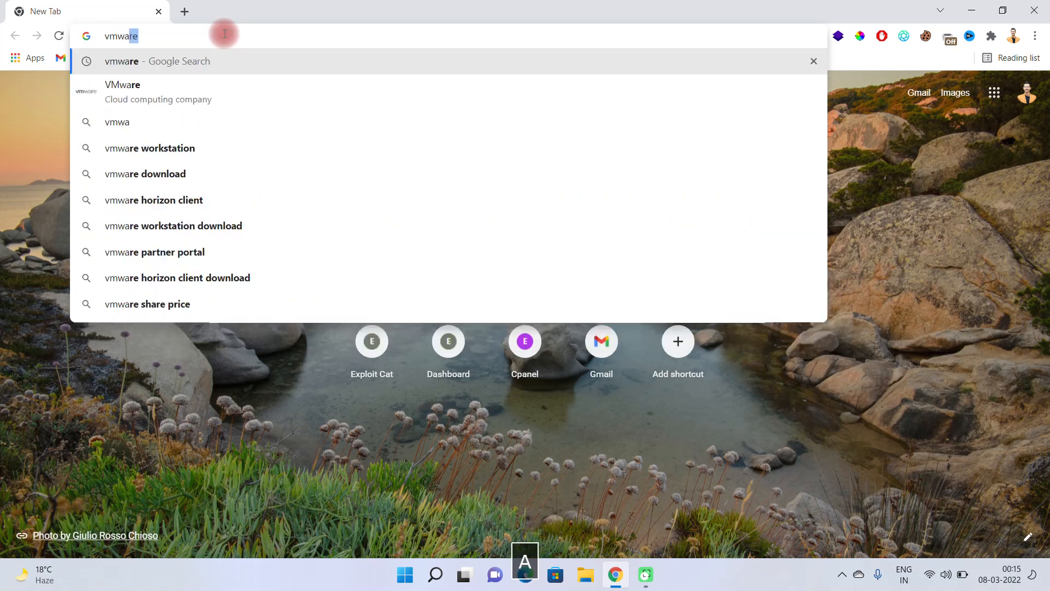
key("Return")
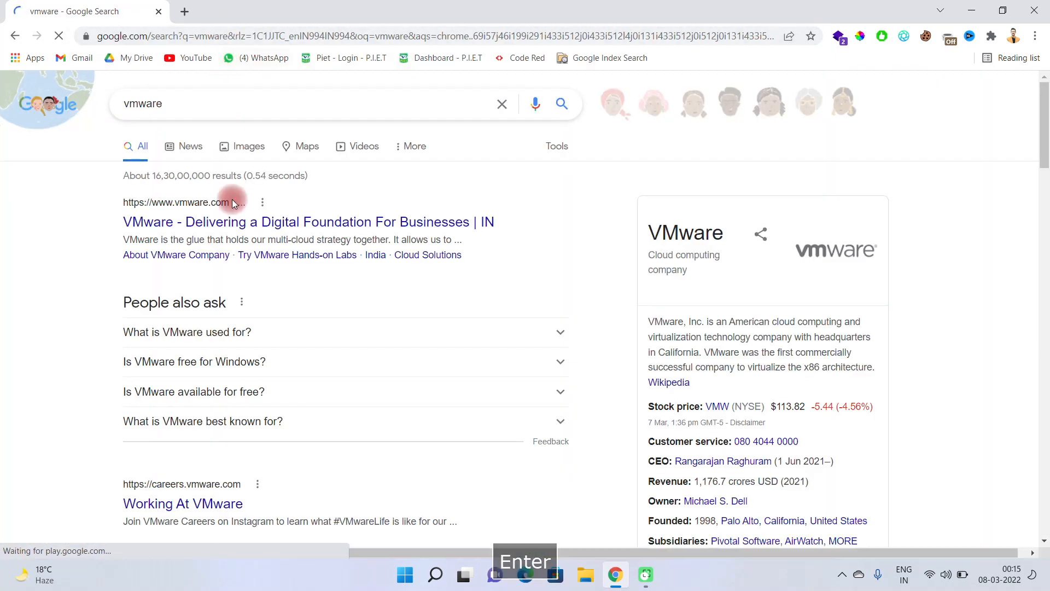
scroll(228, 242, "down", 3)
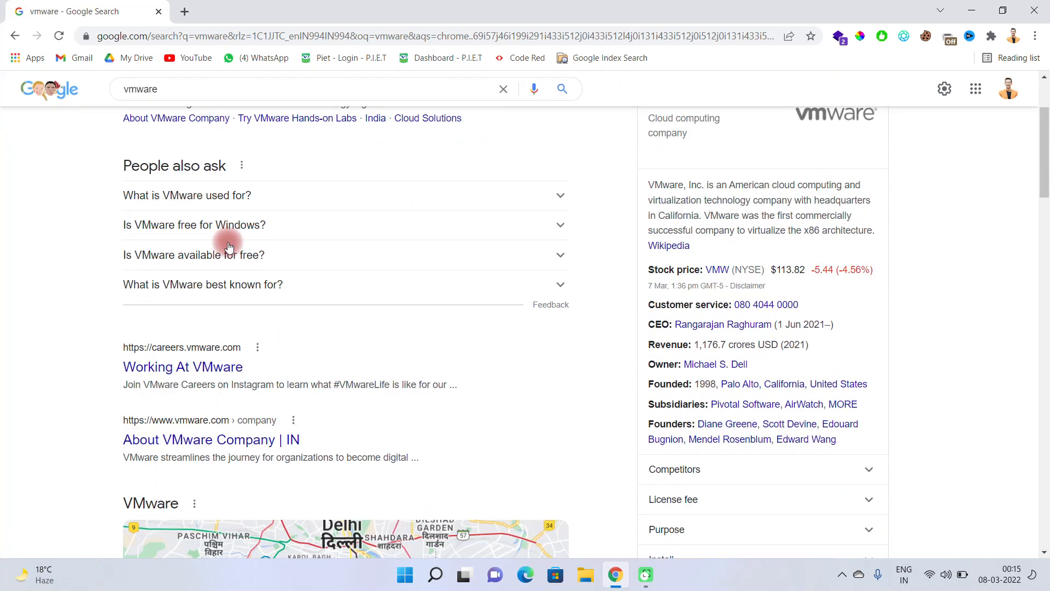
scroll(228, 244, "up", 4)
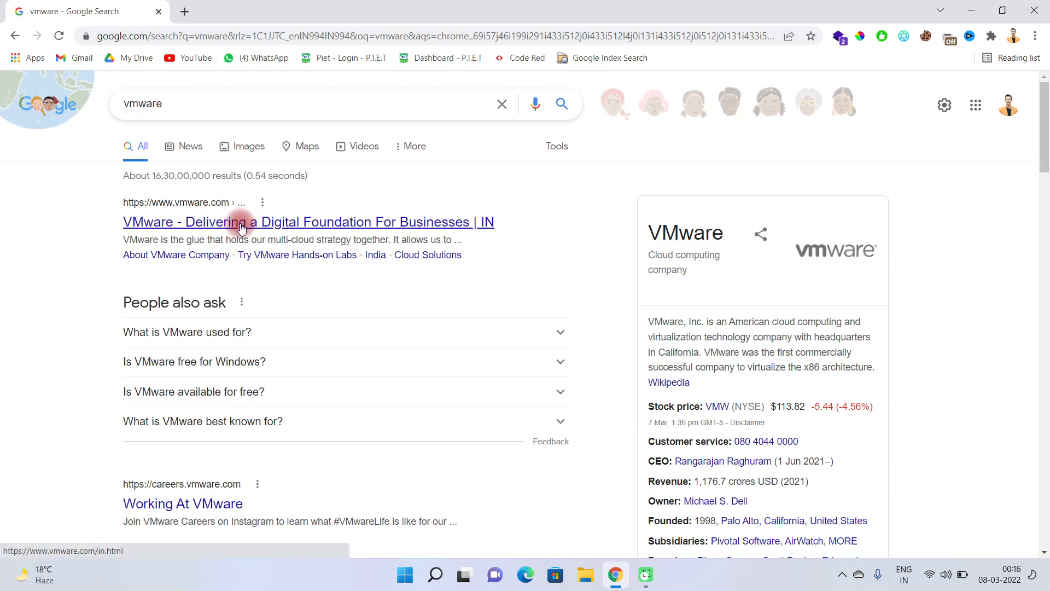
Step: Refine the search to vmware download and open the Download VMware Workstation Player result
left_click(216, 95)
left_click(204, 133)
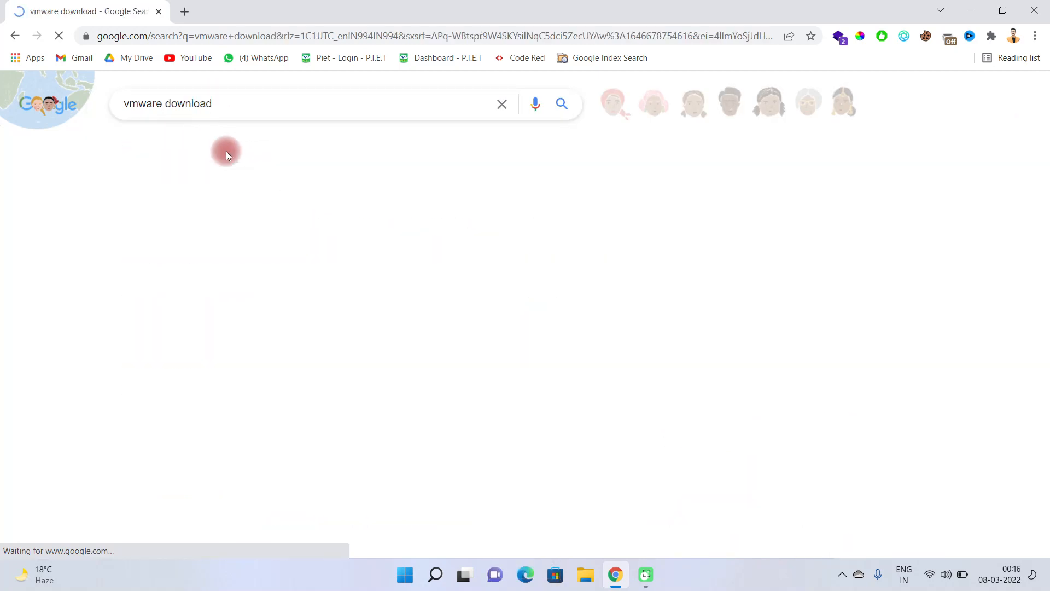
left_click(198, 229)
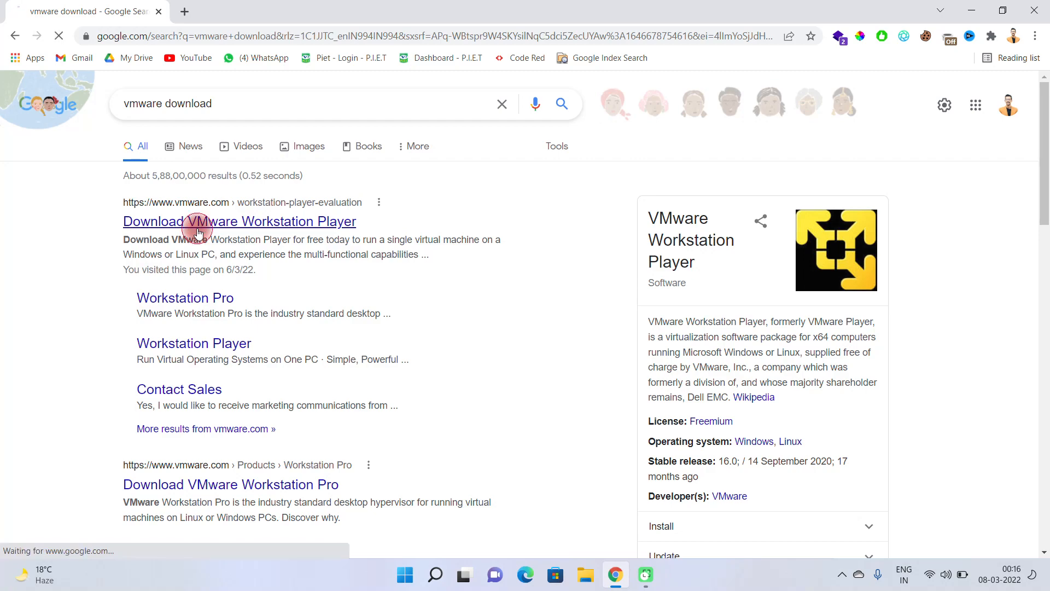
Step: Download Workstation 16.0 Player for Windows from the VMware product page
scroll(252, 293, "down", 3)
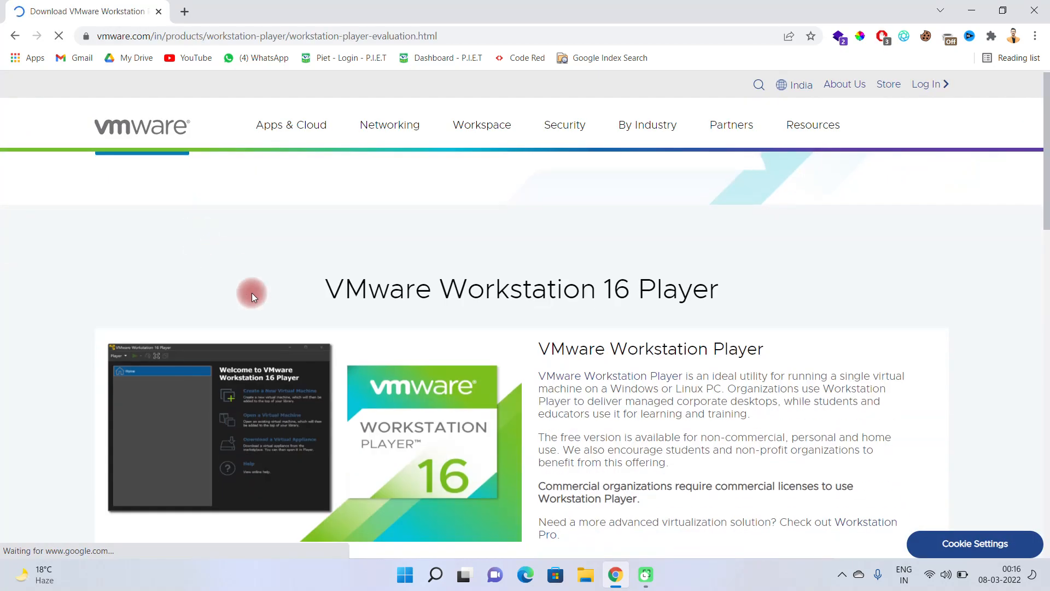
scroll(265, 300, "down", 9)
scroll(198, 270, "up", 1)
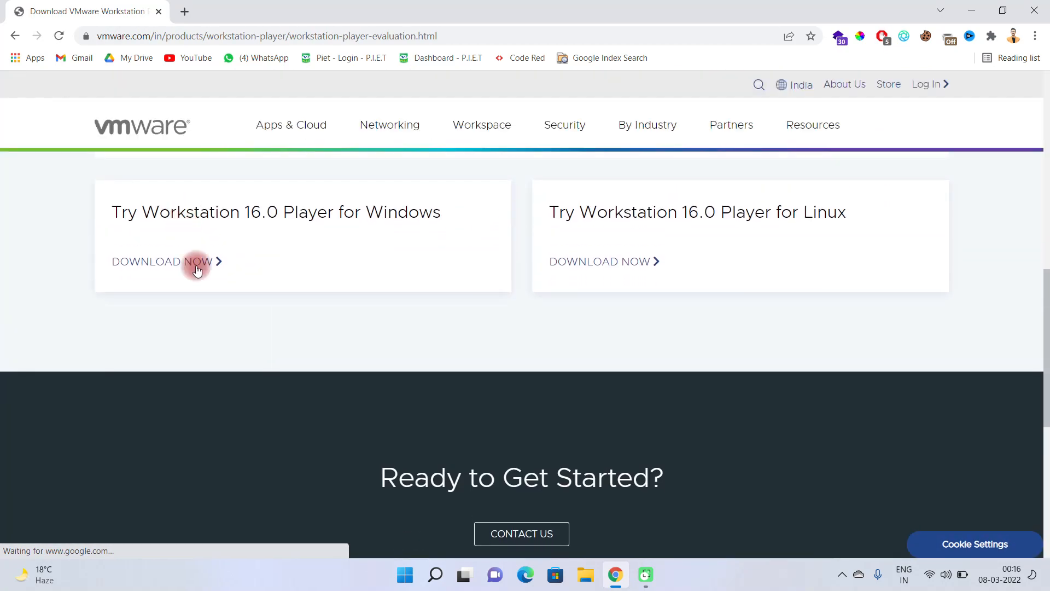
left_click_drag(121, 212, 308, 213)
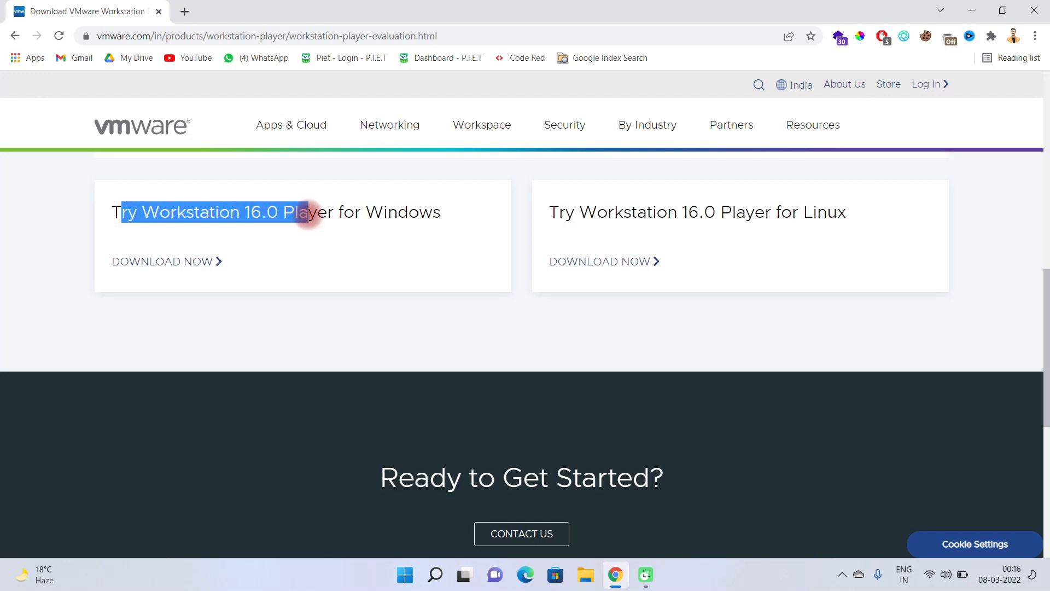
left_click(298, 212)
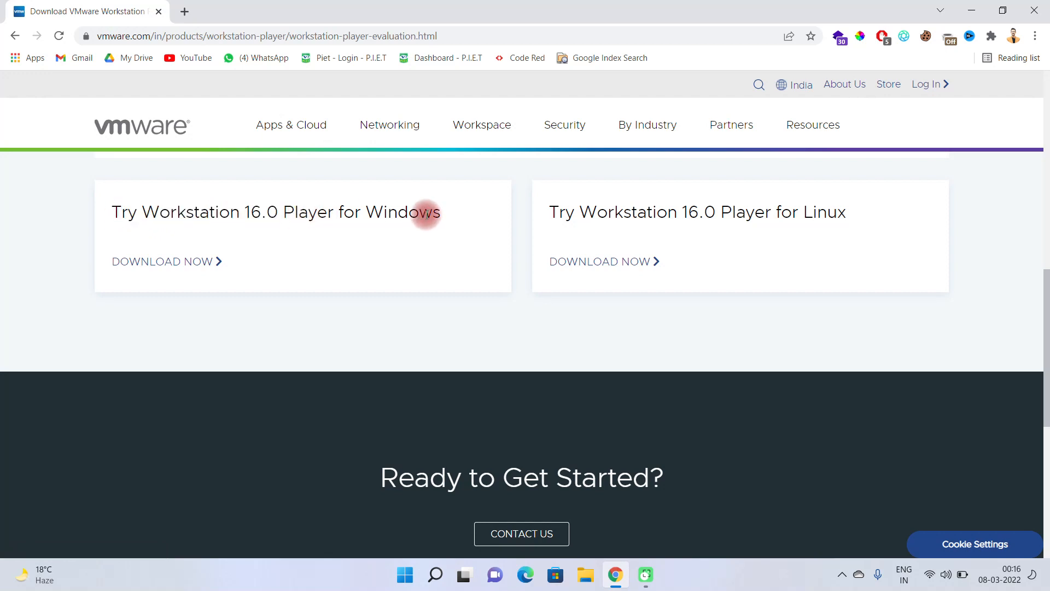
double_click(824, 213)
left_click(731, 235)
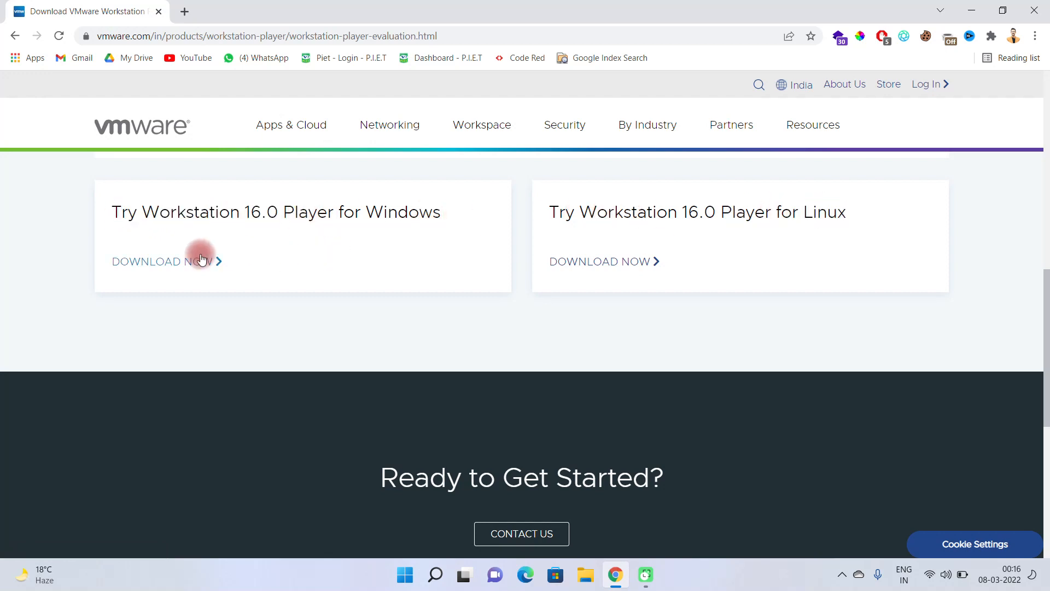
left_click(163, 261)
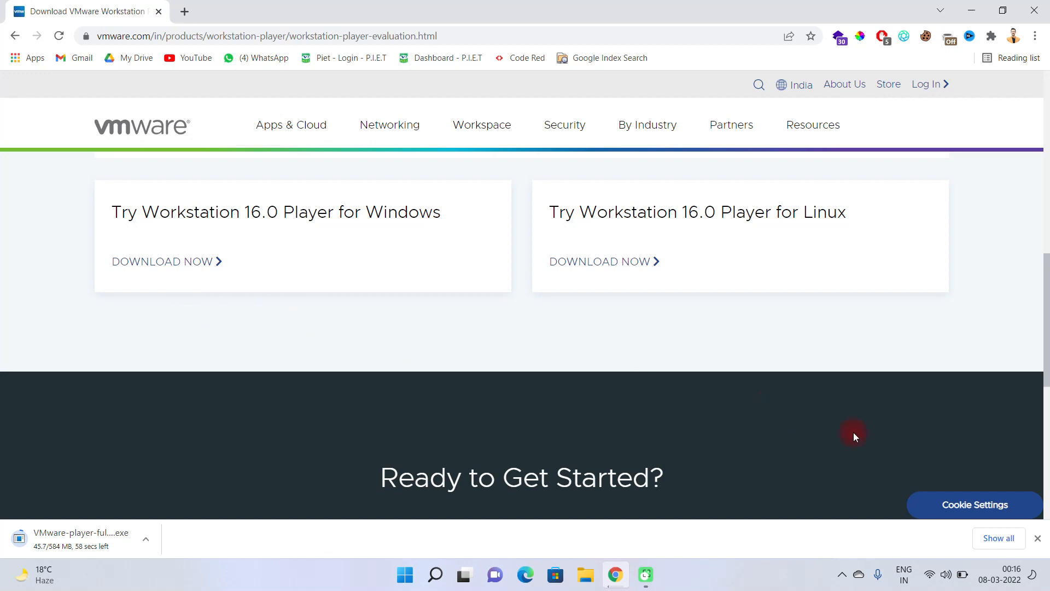
Step: Remove common_ports.pdf from the browser's download list and run the installer VMware-player-full-16.2.2-19200509.exe
left_click(987, 537)
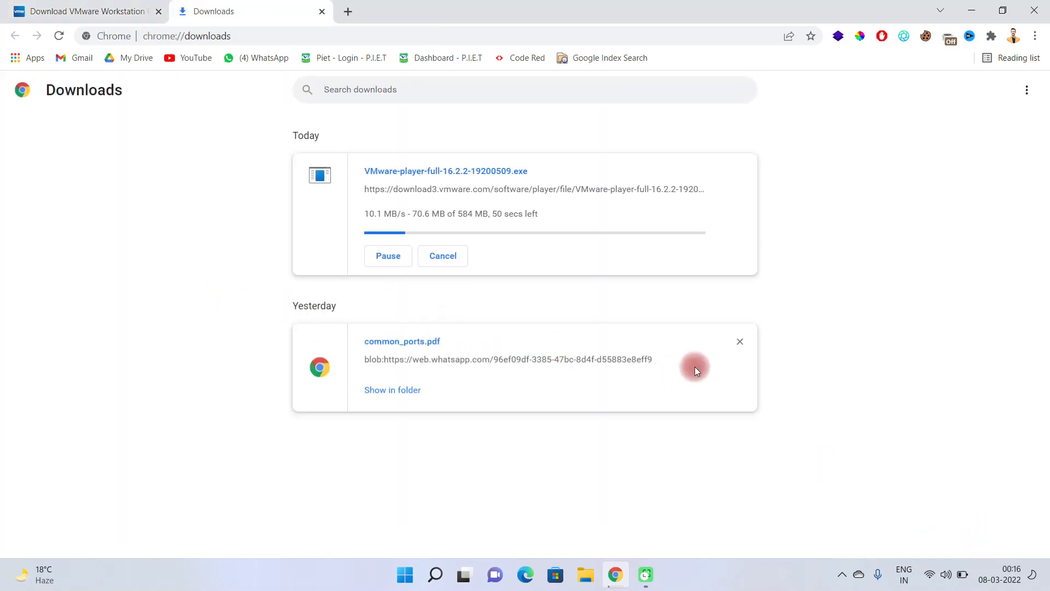
left_click(740, 341)
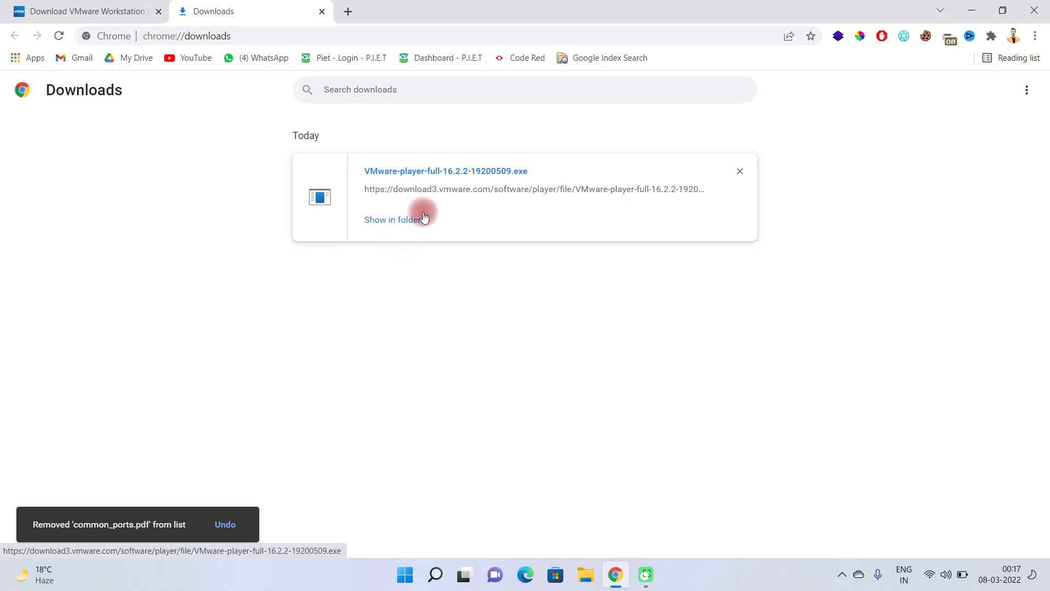
left_click(436, 171)
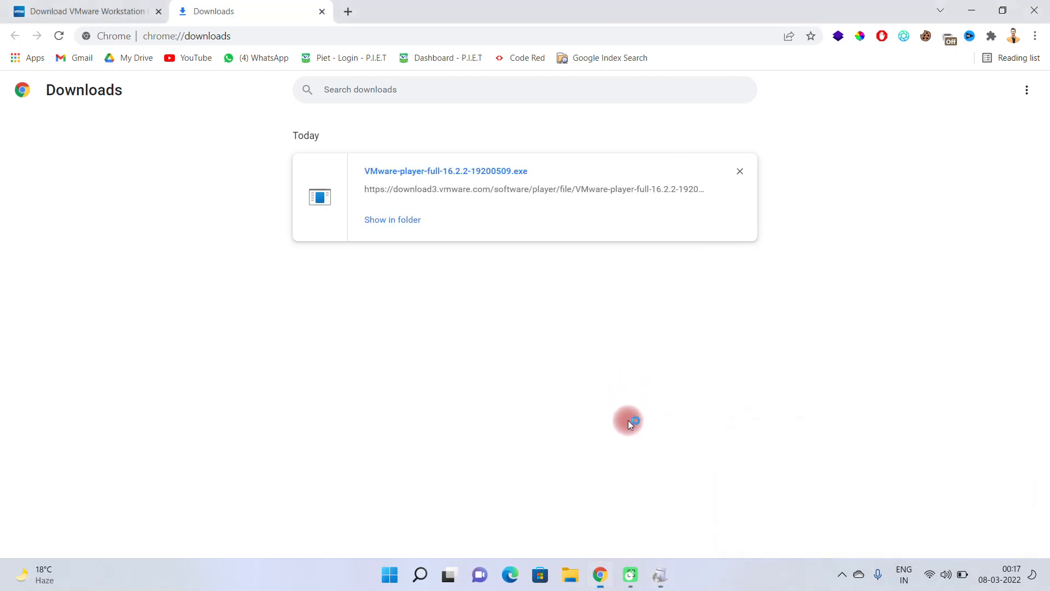
Step: Clear the installer entry from the download list and close the browser, returning to the running VMware Player setup
left_click(739, 171)
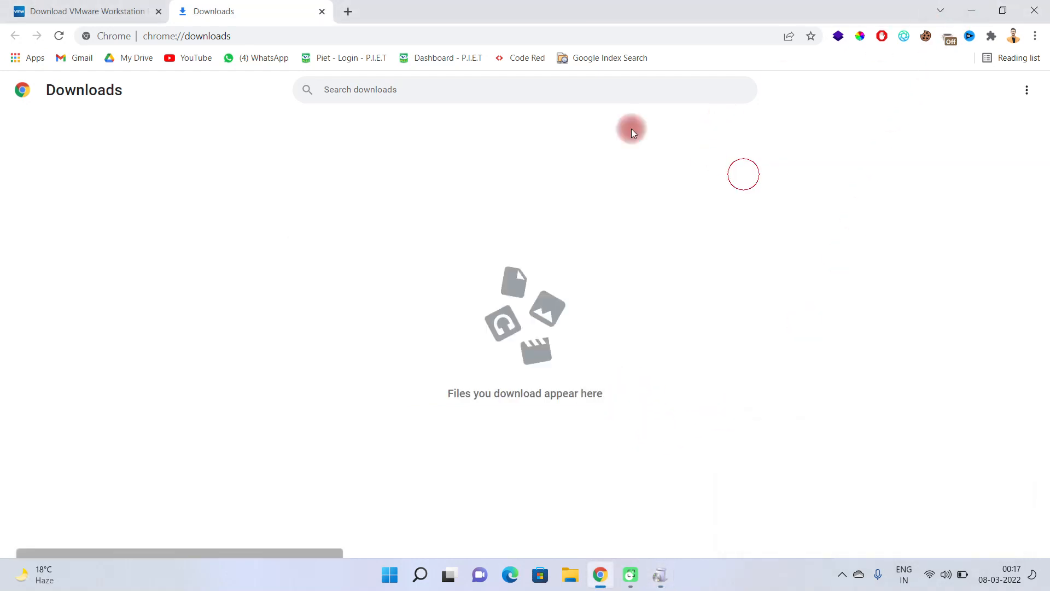
left_click(322, 11)
left_click(158, 11)
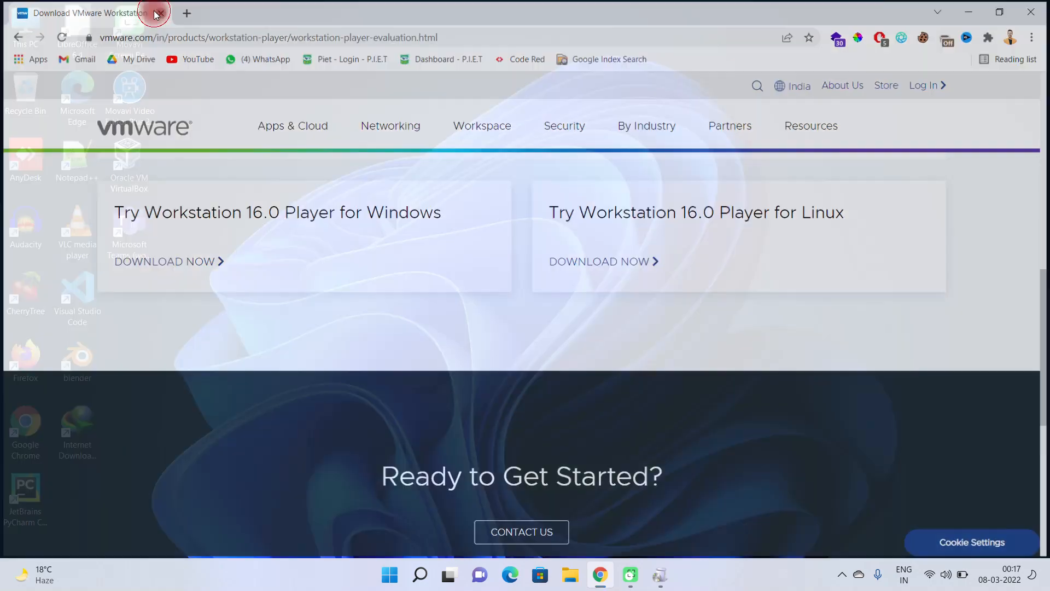
left_click(654, 581)
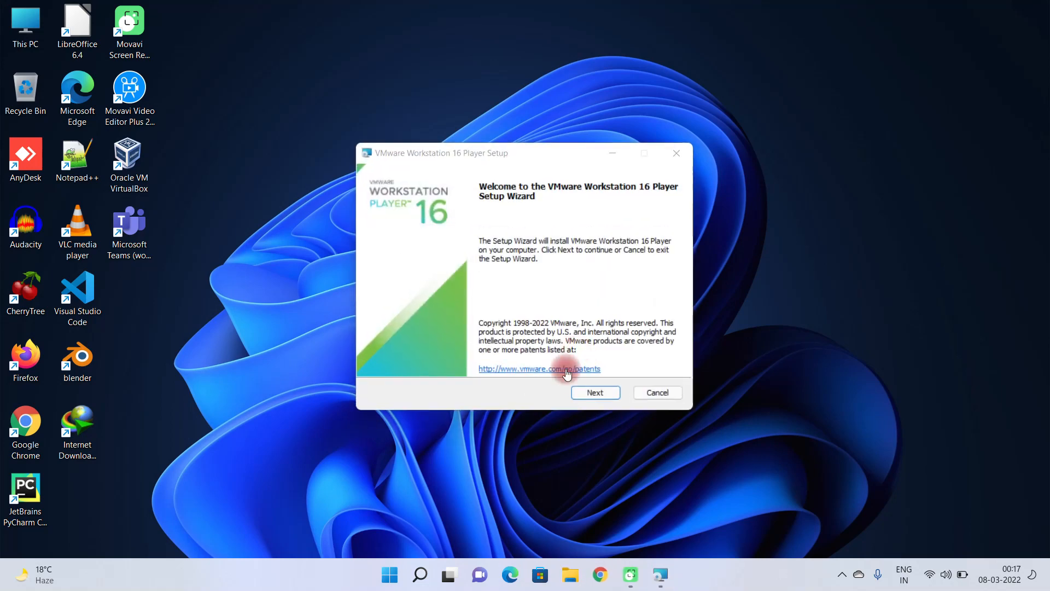
Step: Start the VMware Workstation 16 Player setup wizard and accept the terms of the End-User License Agreement
left_click(589, 391)
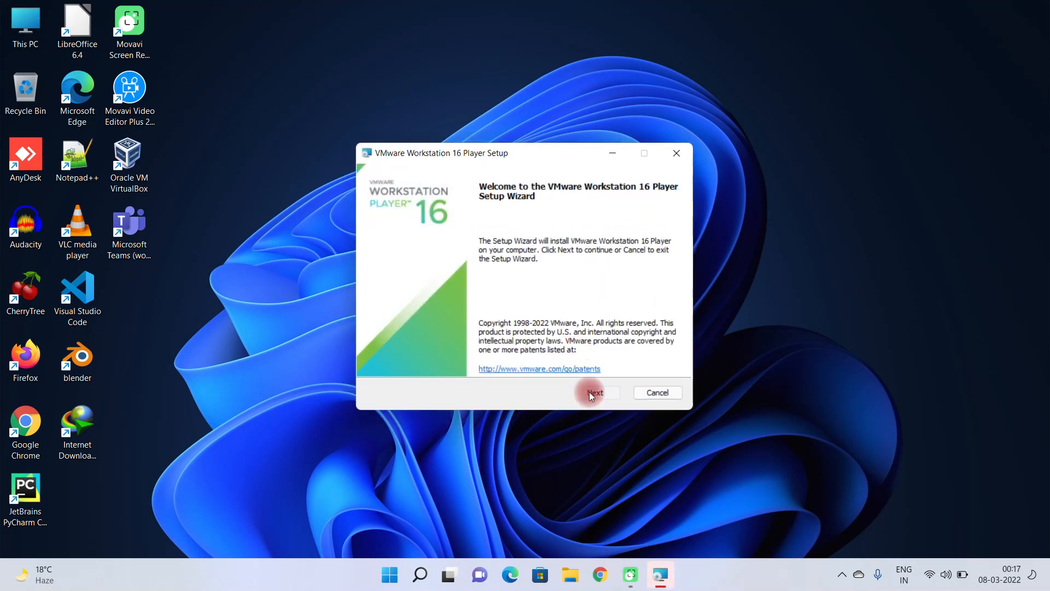
left_click(378, 360)
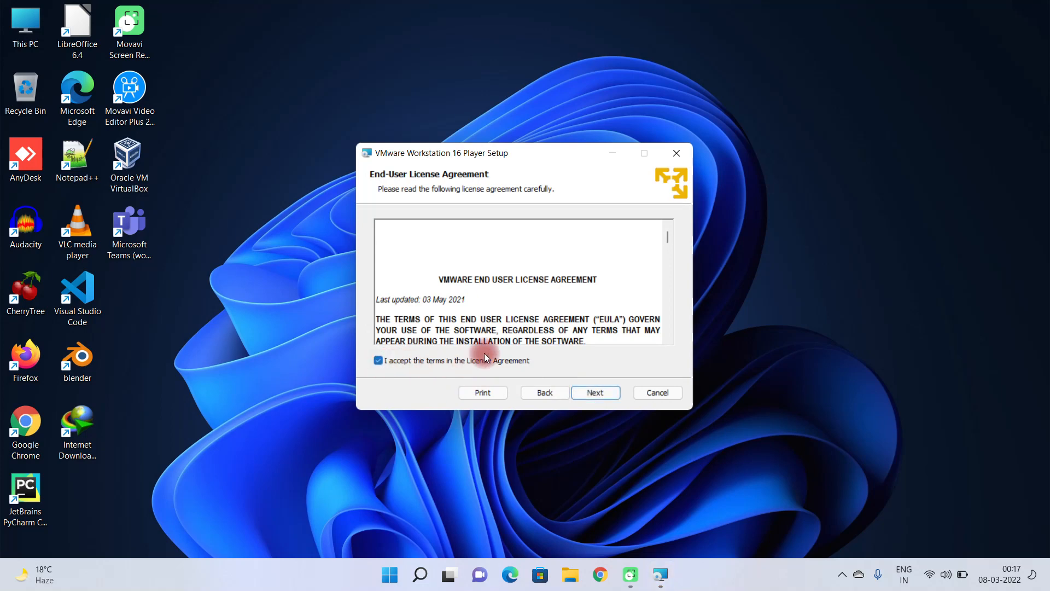
scroll(563, 302, "down", 12)
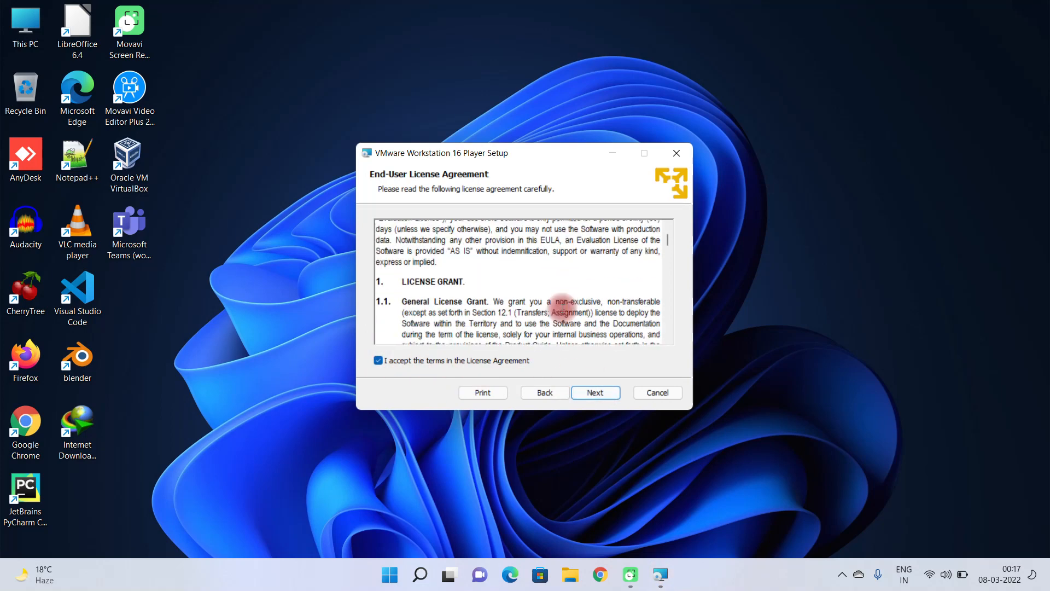
left_click(589, 390)
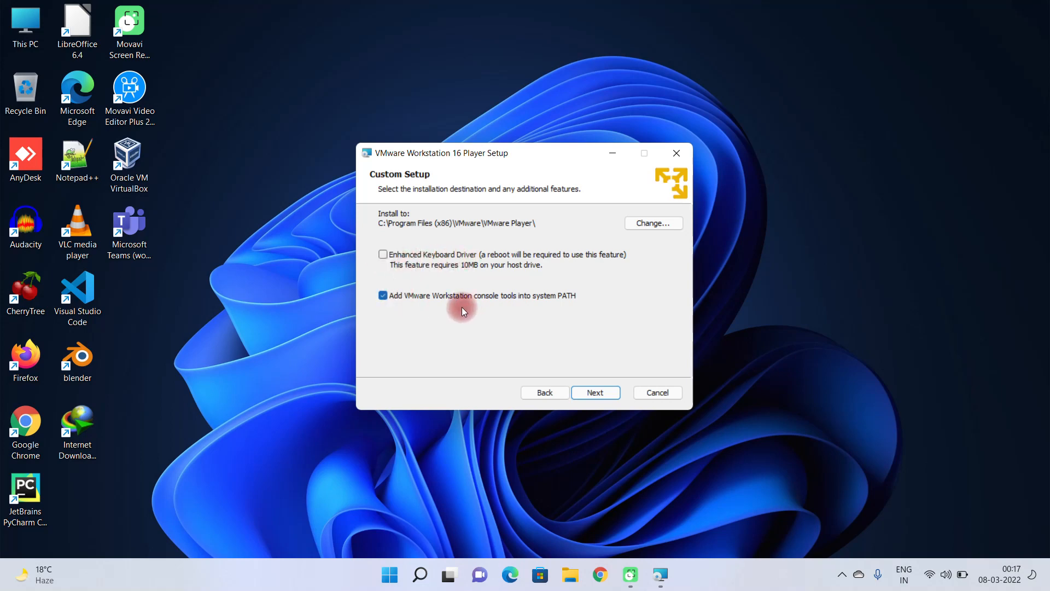
Step: Install VMware Workstation 16 Player with the default setup and user experience options, finishing without restarting the system
left_click(594, 390)
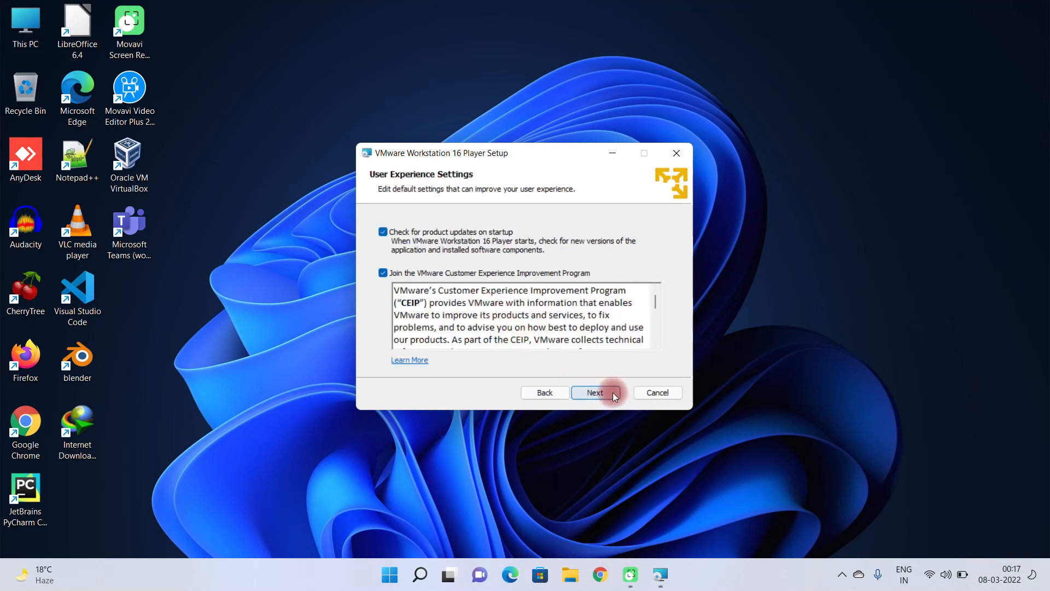
left_click(613, 392)
left_click(596, 392)
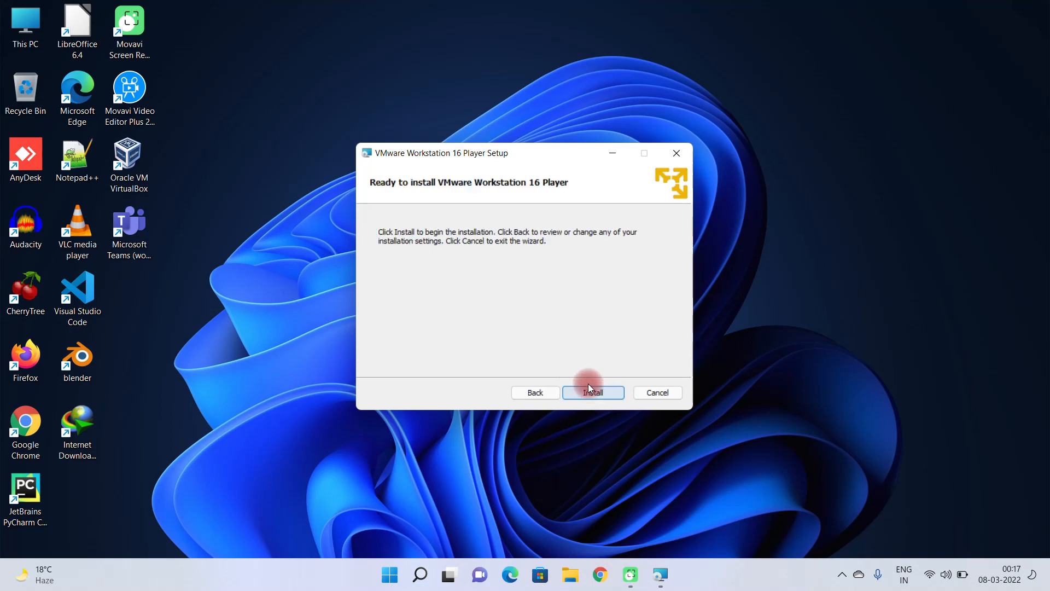
left_click(591, 390)
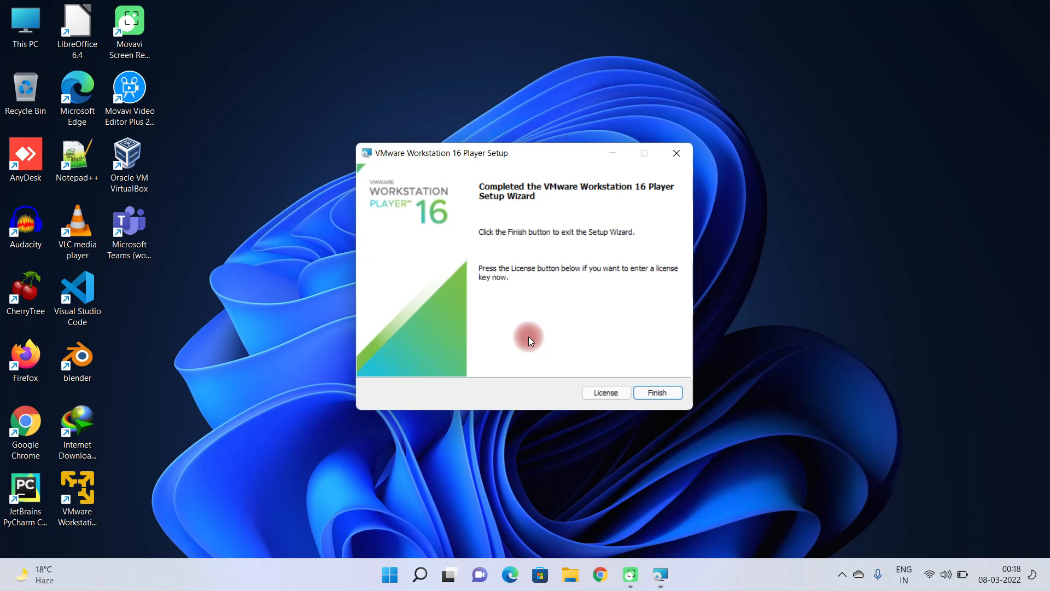
left_click(657, 392)
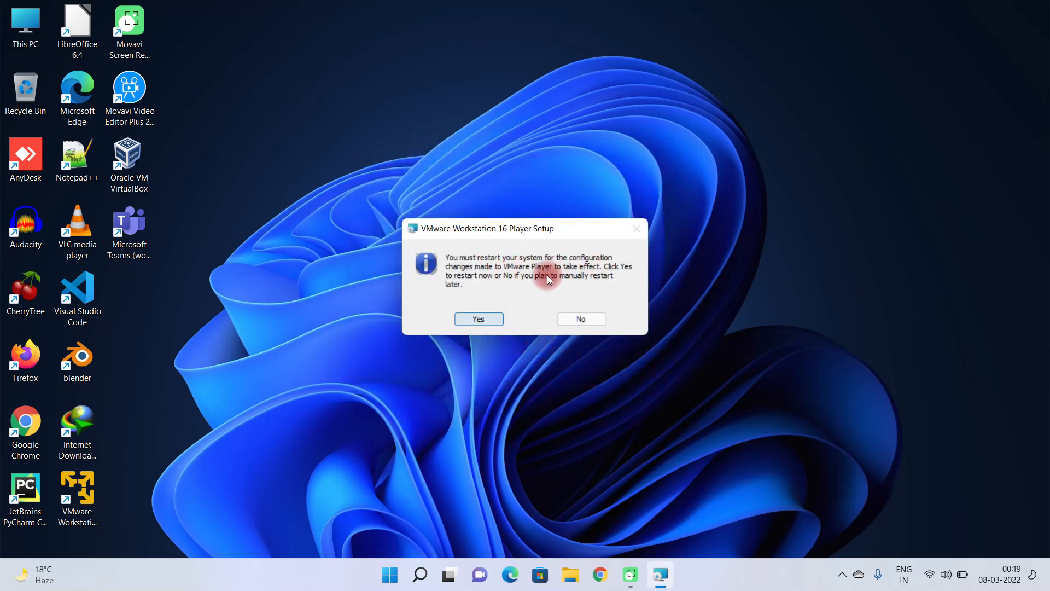
left_click(579, 320)
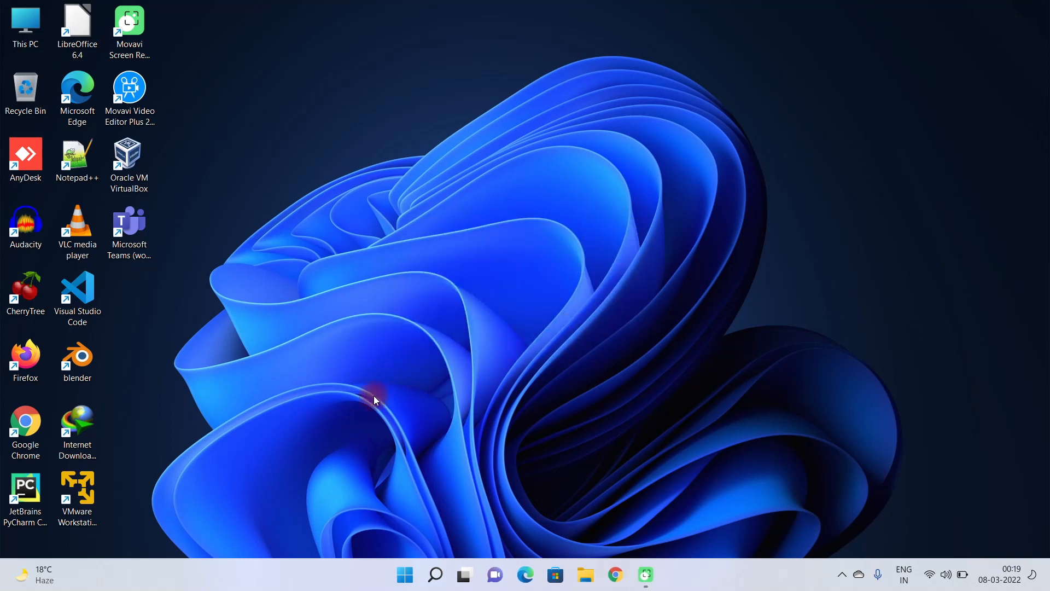
Step: Launch VMware Workstation 16 Player maximized and start a new virtual machine that installs from an installer disc image file (iso)
left_click(80, 498)
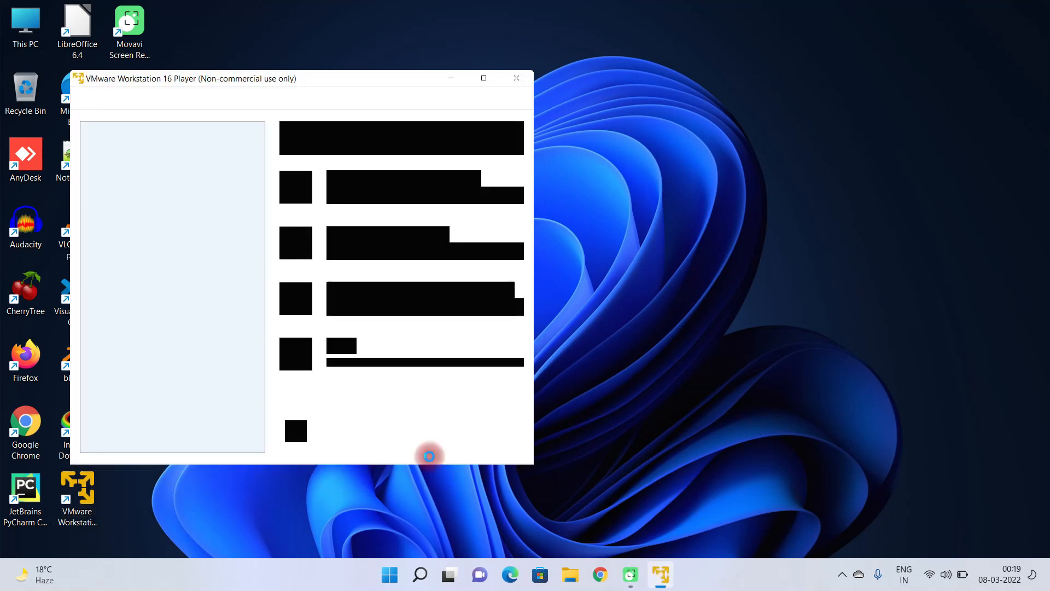
left_click(492, 77)
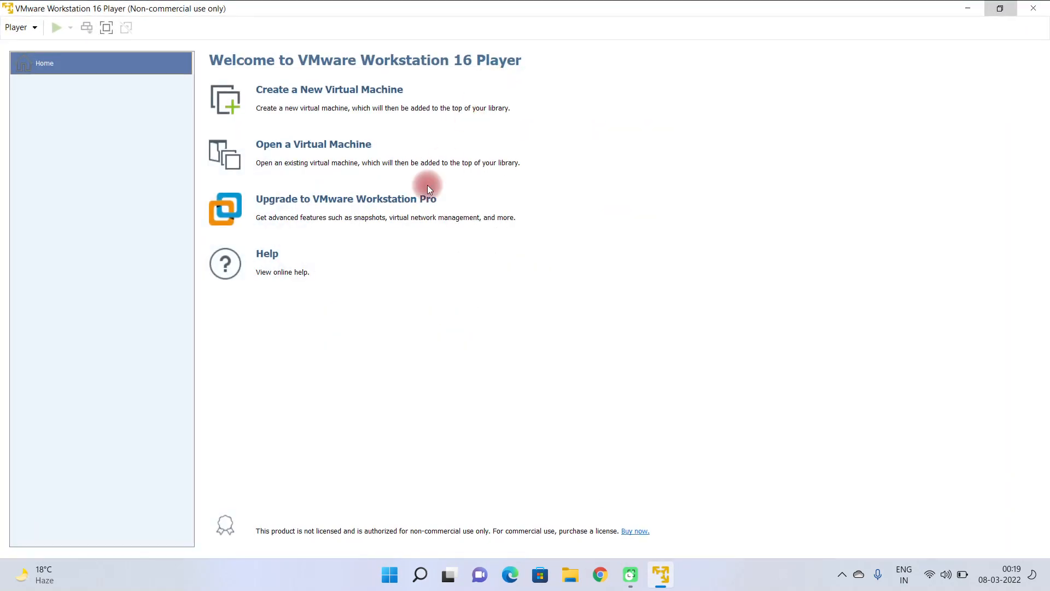
left_click(300, 93)
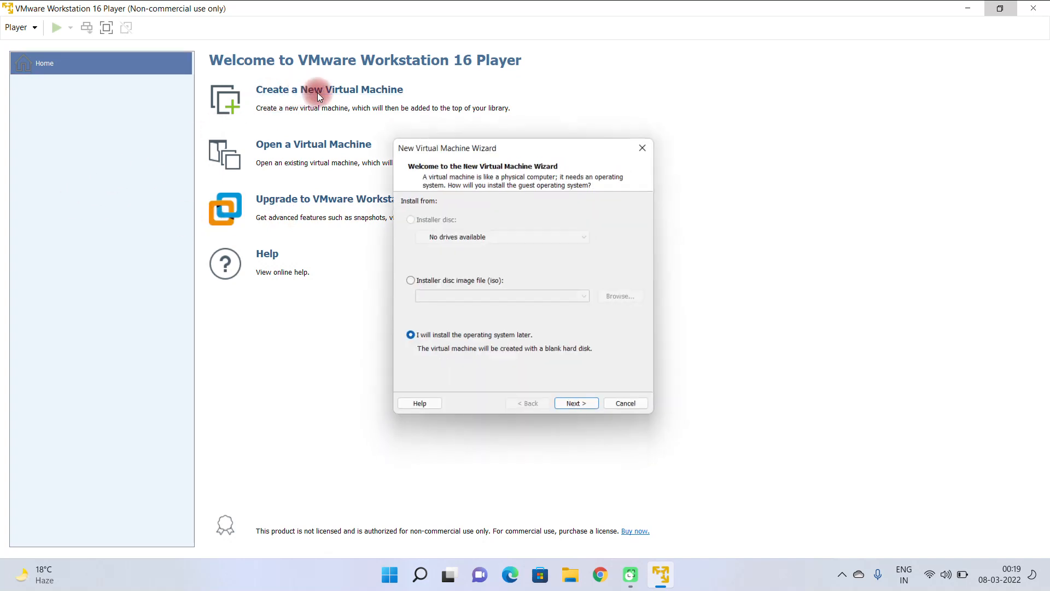
left_click(405, 283)
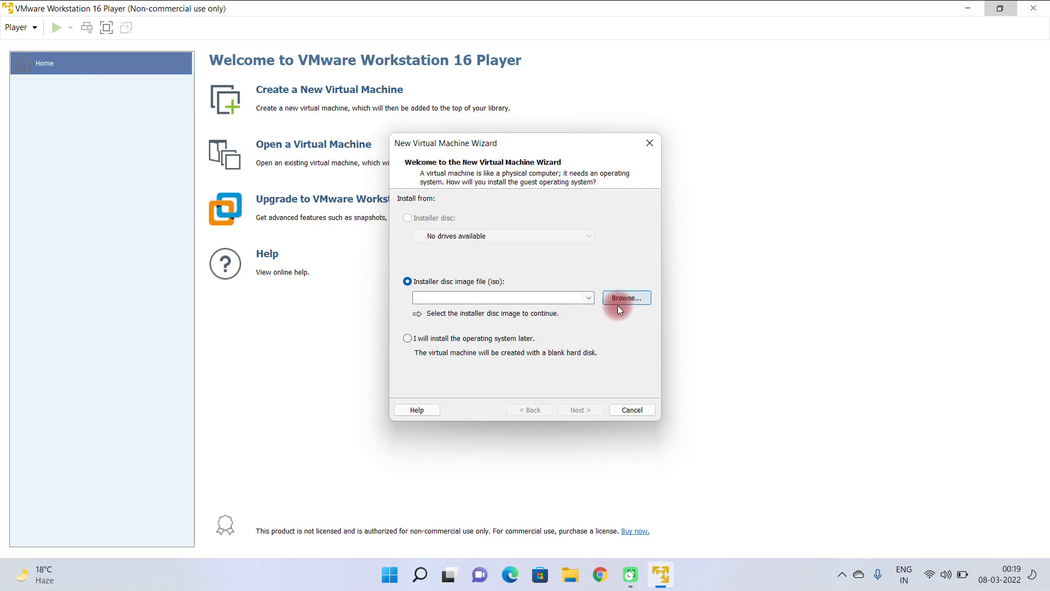
Step: Switch to Chrome and search the web for "kali linux"
left_click(600, 574)
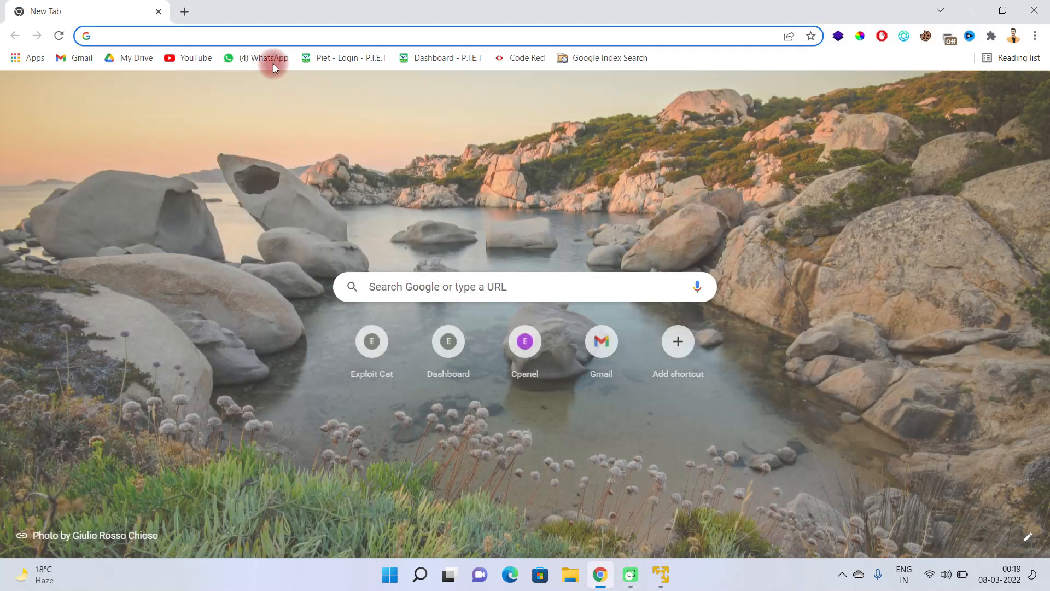
left_click(241, 35)
type("ka")
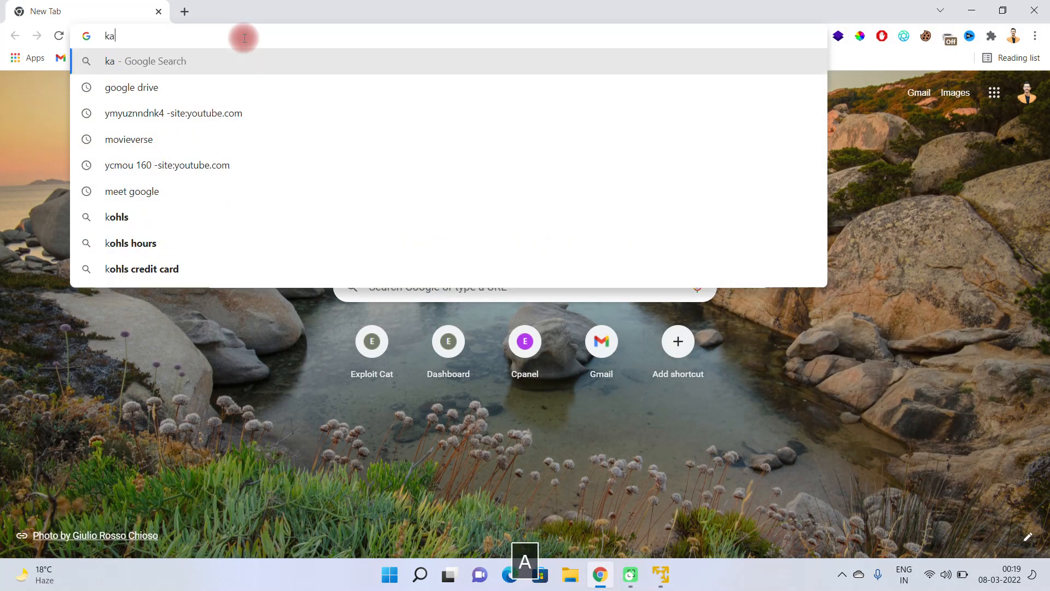
type("li linux")
key("Return")
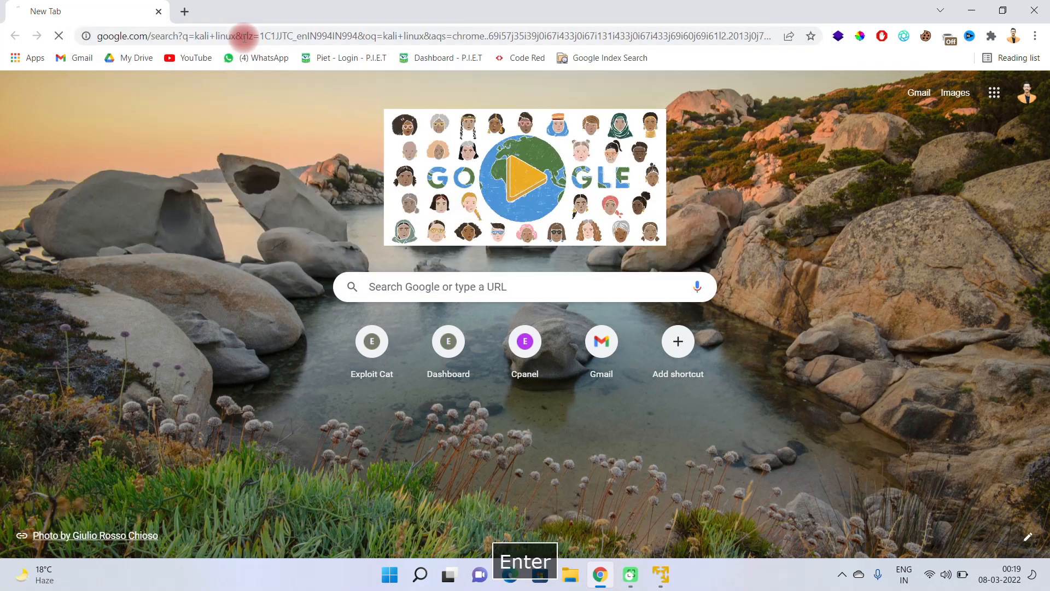
Step: Open the kali.org Download result from the search results and go to the site's Get Kali page
scroll(189, 326, "down", 2)
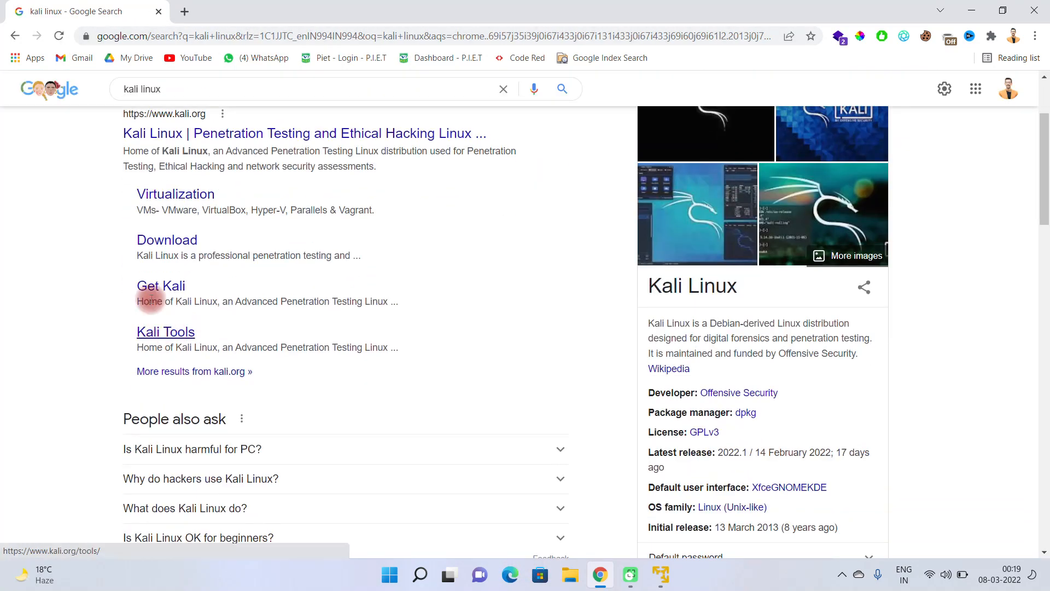
left_click(164, 244)
left_click(165, 248)
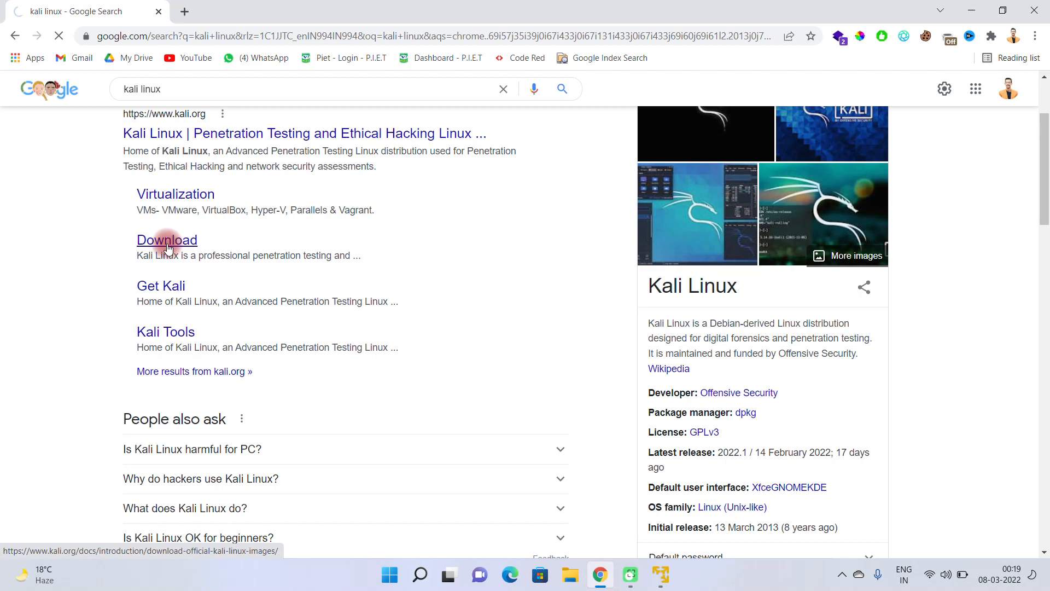
left_click(452, 96)
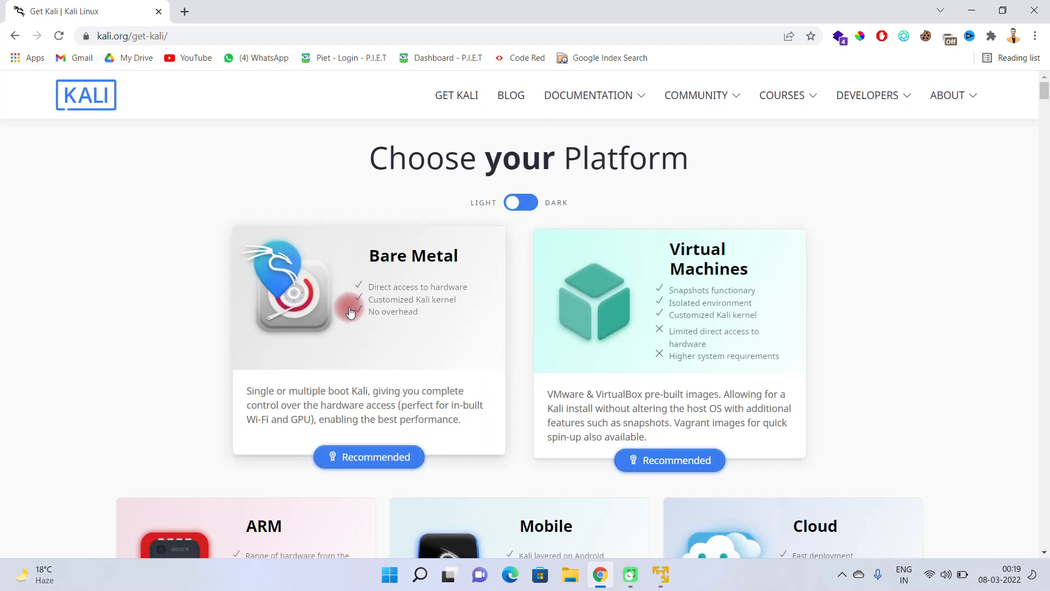
Step: Look over the Kali platform options, from Bare Metal and Virtual Machines through ARM, Mobile, Cloud, Containers, Live Boot and WSL to Build Scripts
scroll(363, 325, "down", 6)
scroll(437, 309, "up", 5)
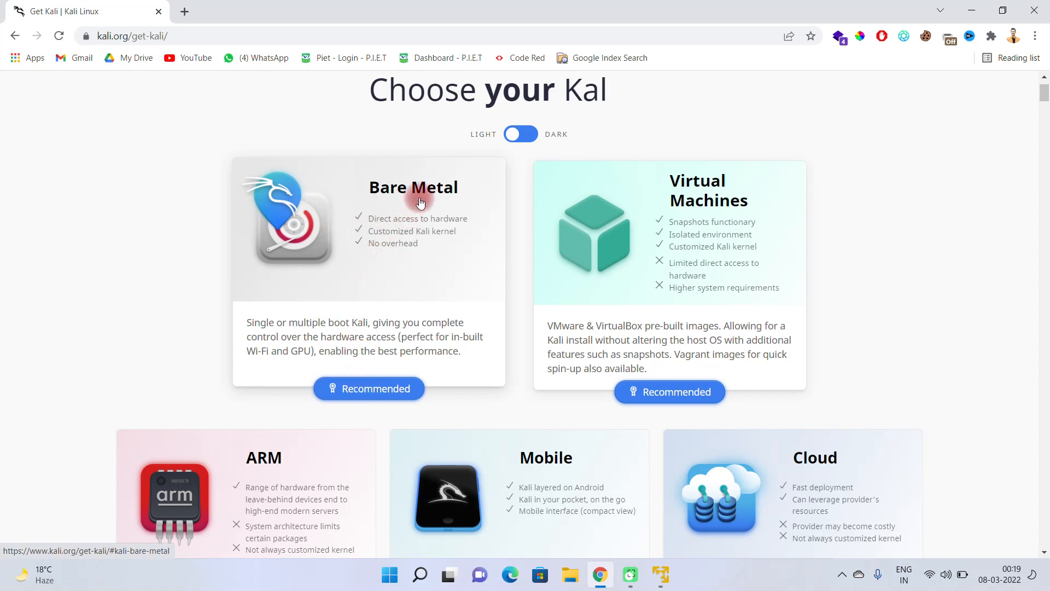
scroll(470, 262, "up", 1)
scroll(474, 272, "down", 3)
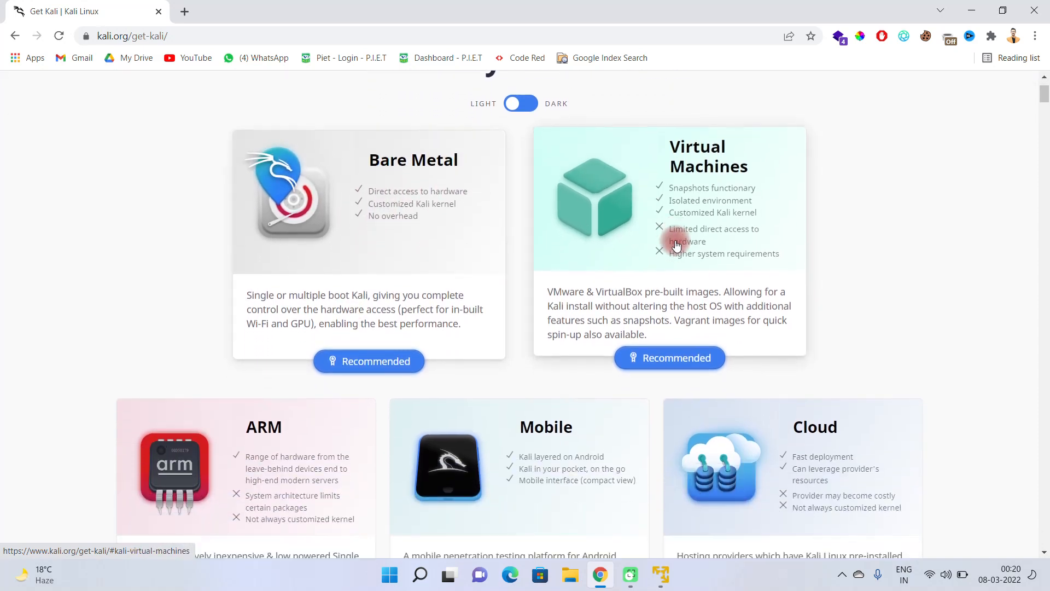
scroll(663, 172, "up", 2)
scroll(616, 246, "down", 6)
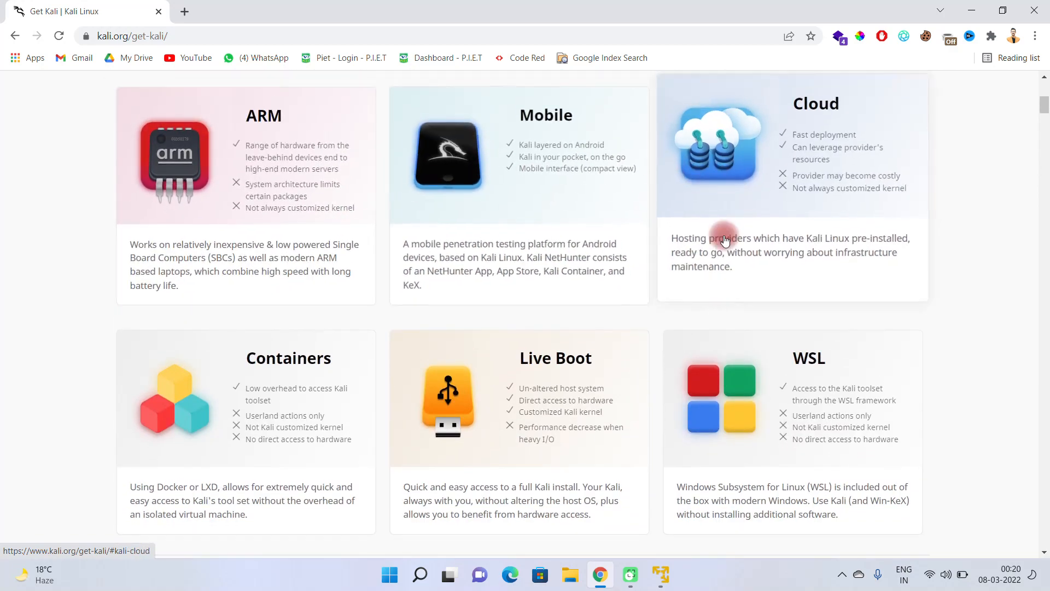
scroll(678, 300, "down", 2)
scroll(640, 399, "down", 2)
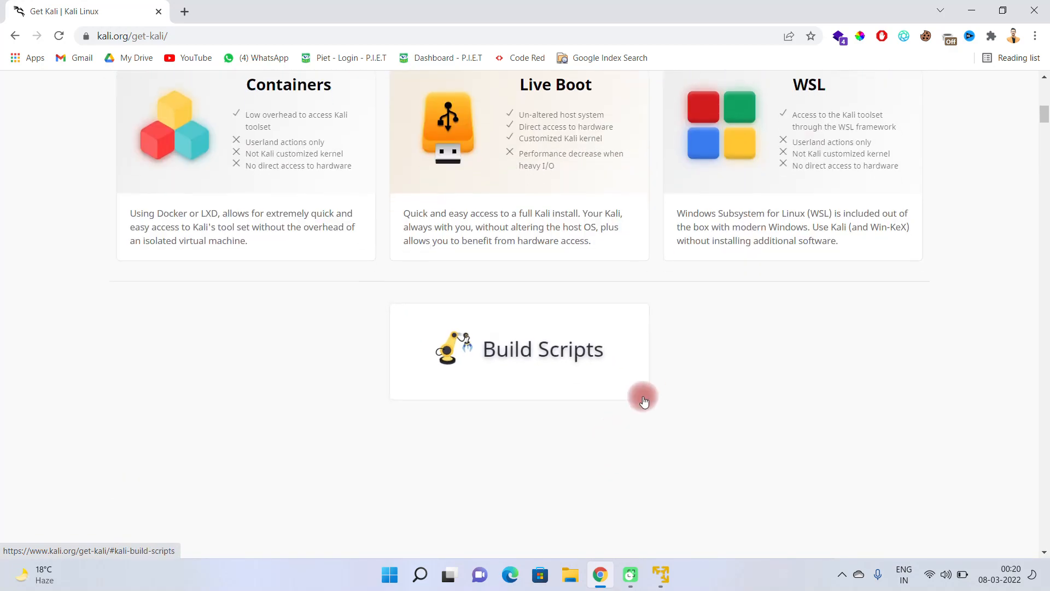
scroll(740, 347, "up", 5)
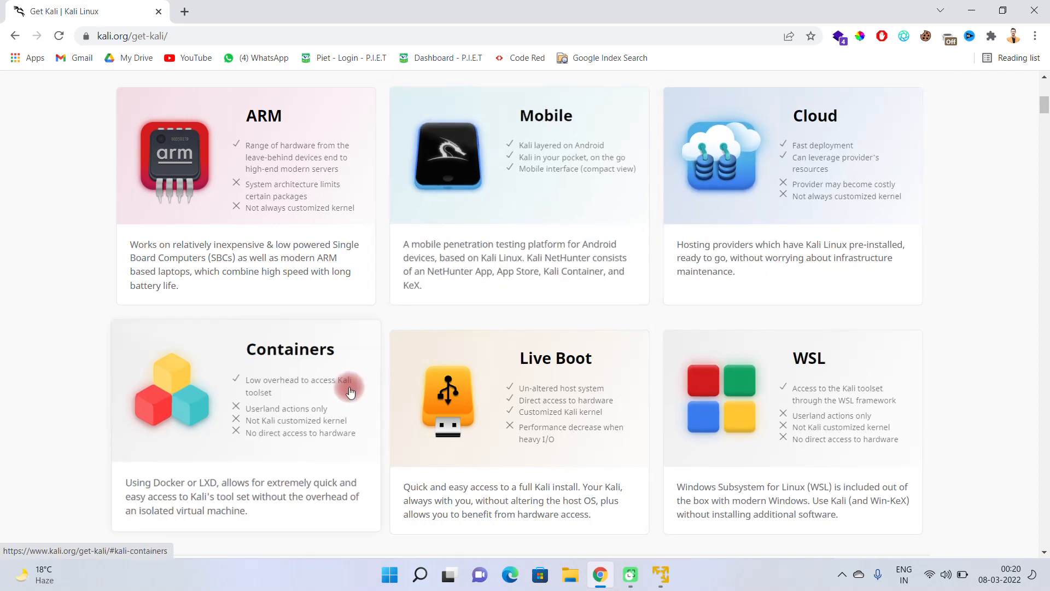
scroll(538, 396, "up", 6)
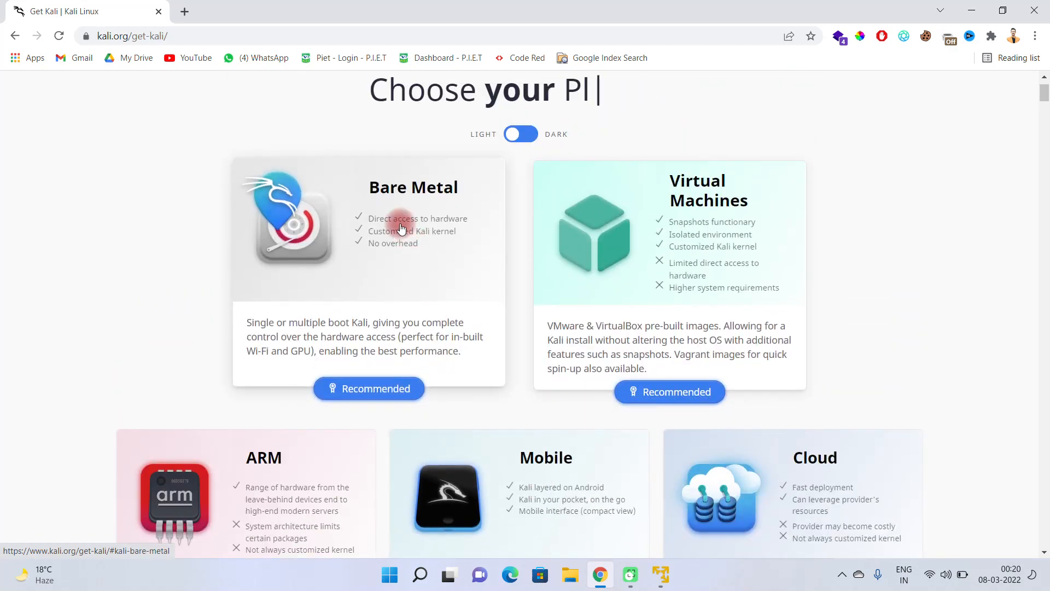
Step: Open the Bare Metal section and start downloading the 64-bit Kali Linux 2022.1 Installer image
left_click(401, 229)
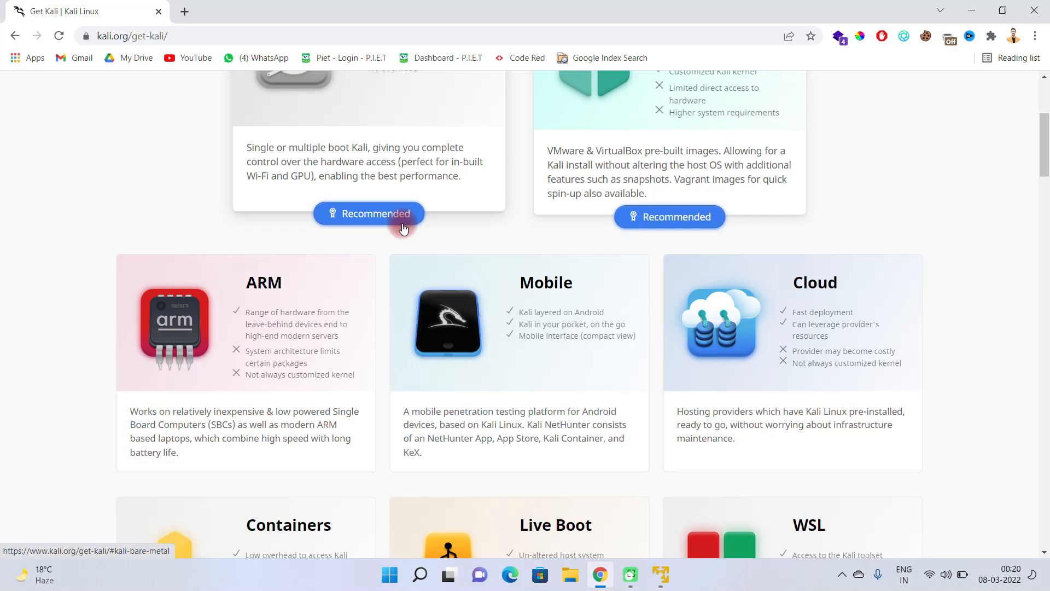
scroll(456, 325, "down", 3)
scroll(451, 332, "down", 5)
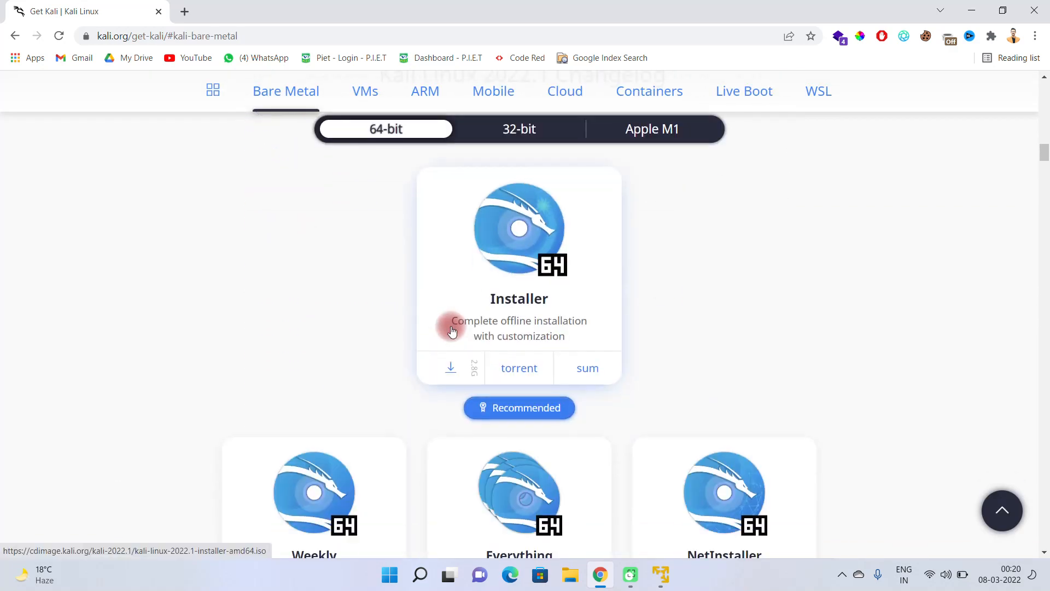
scroll(450, 329, "up", 2)
left_click(488, 275)
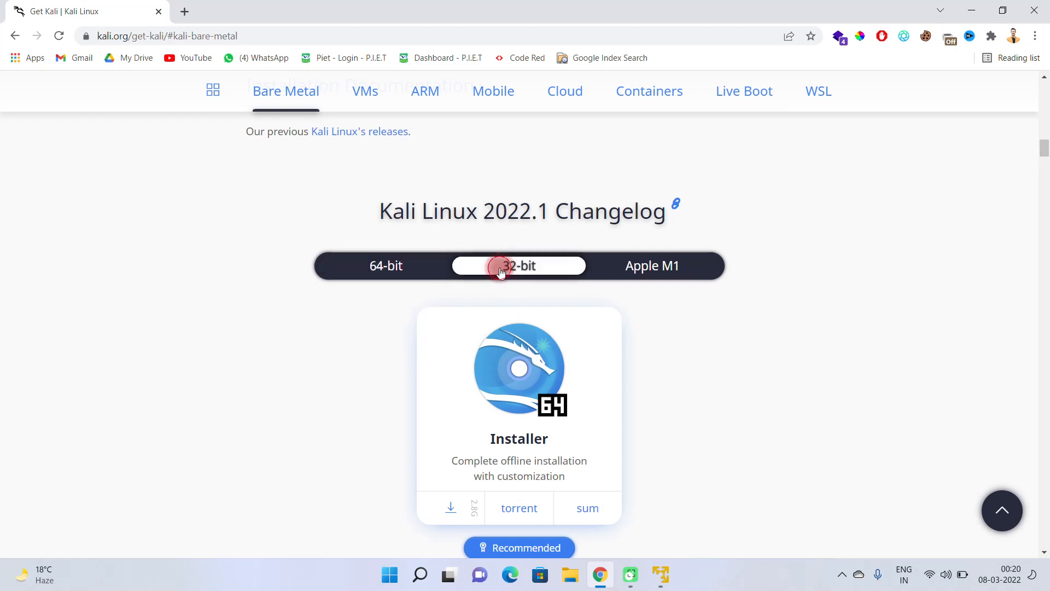
left_click(425, 272)
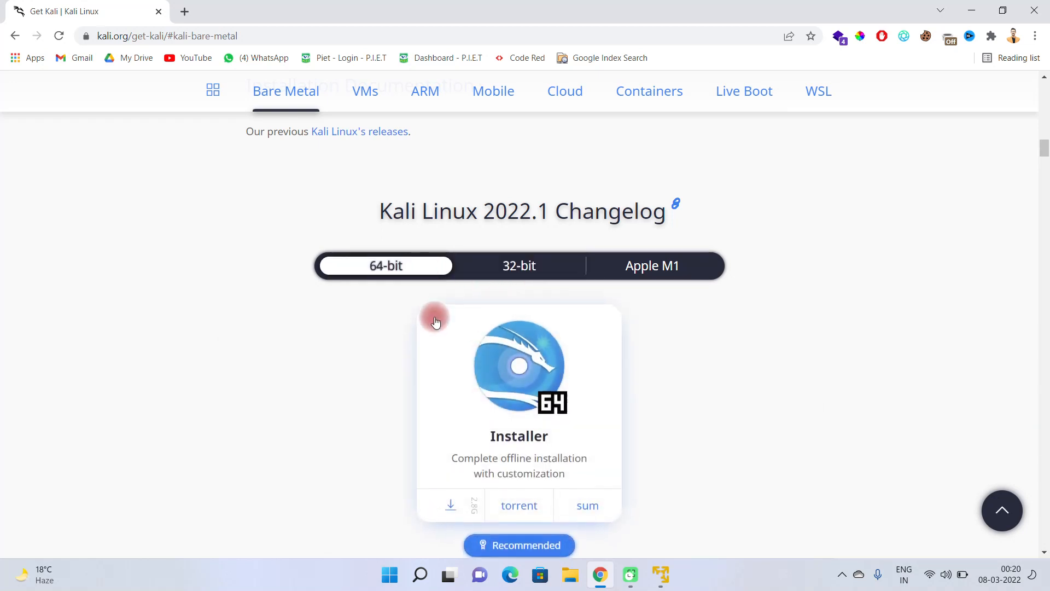
scroll(379, 328, "down", 2)
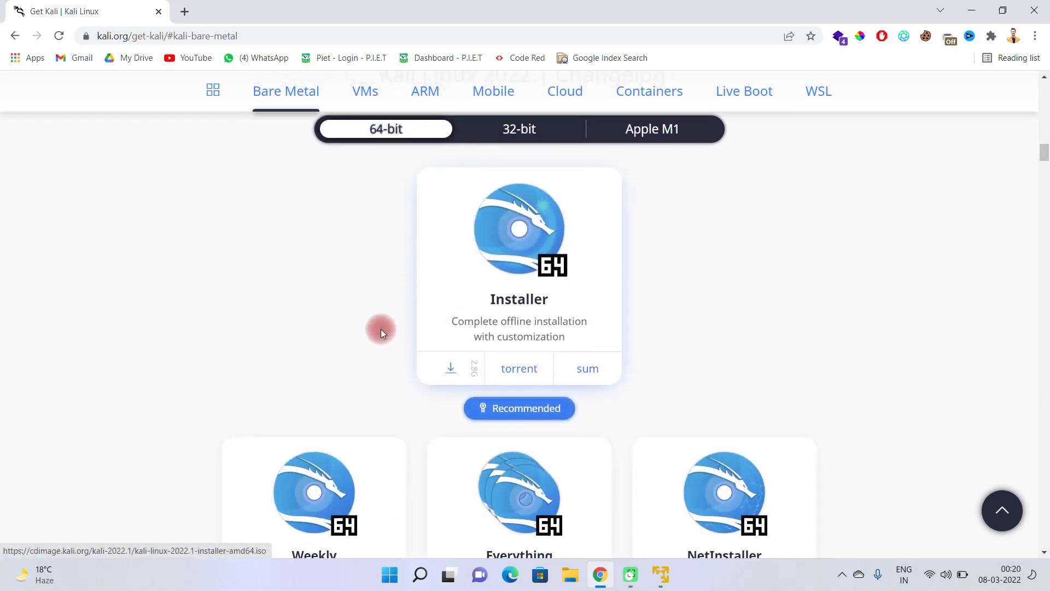
left_click(449, 372)
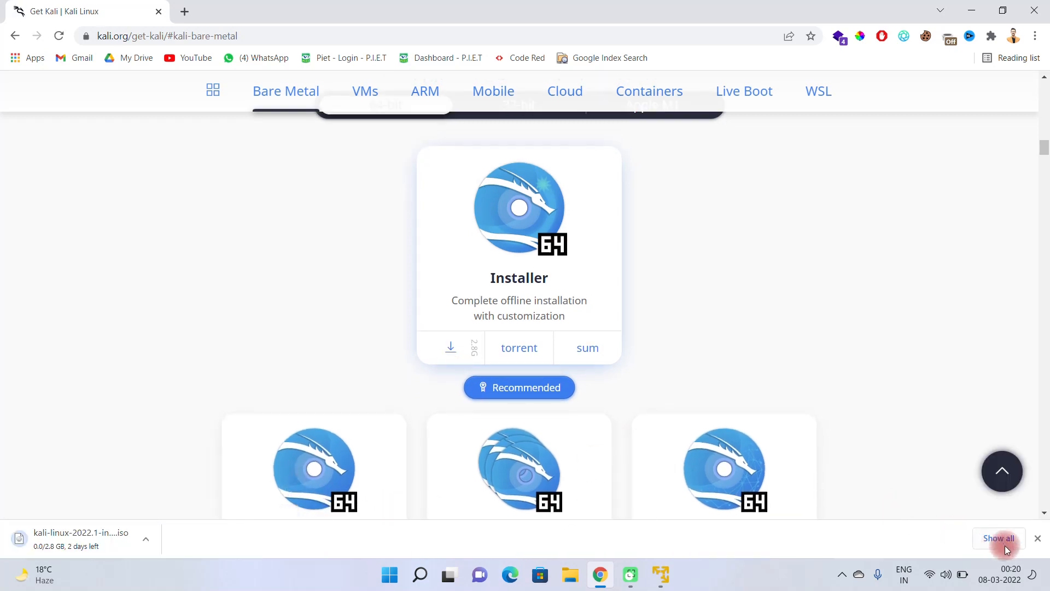
Step: Cancel the Kali ISO download and clear its entry, closing the browser to return to the New Virtual Machine Wizard
left_click(999, 539)
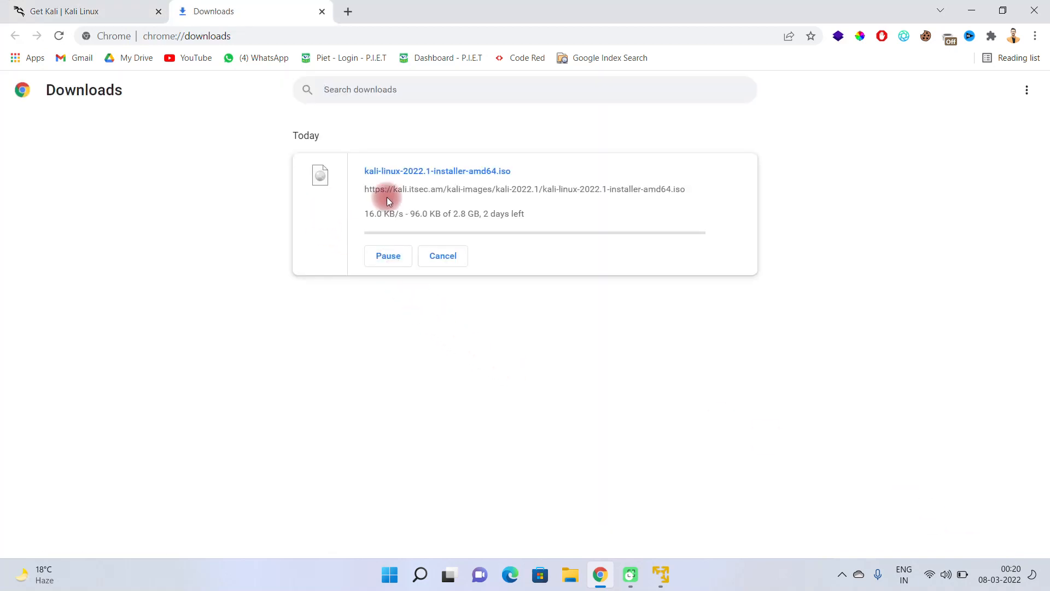
left_click(450, 257)
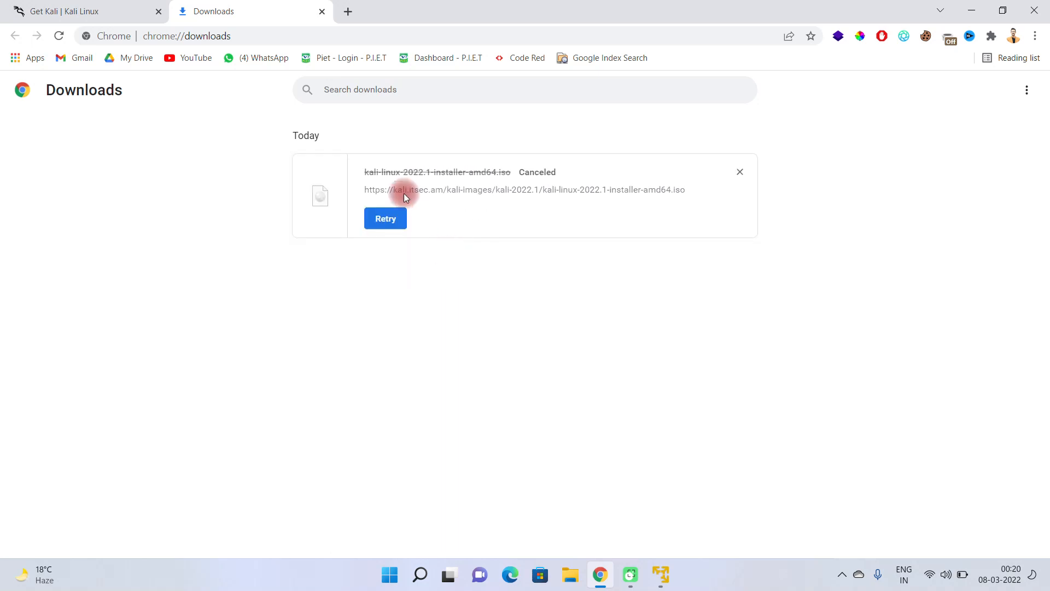
left_click(738, 171)
left_click(321, 12)
left_click(158, 12)
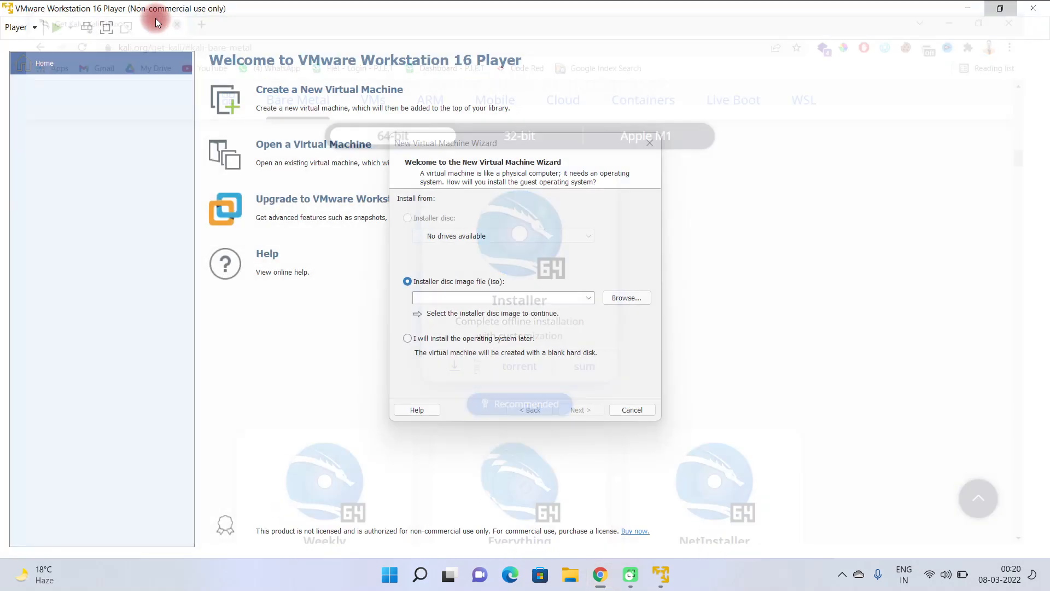
Step: Set kali-linux-2021.2-installer-amd64.iso from the OS folder on drive E: as the installer disc image and continue to the guest operating system choice
left_click(628, 298)
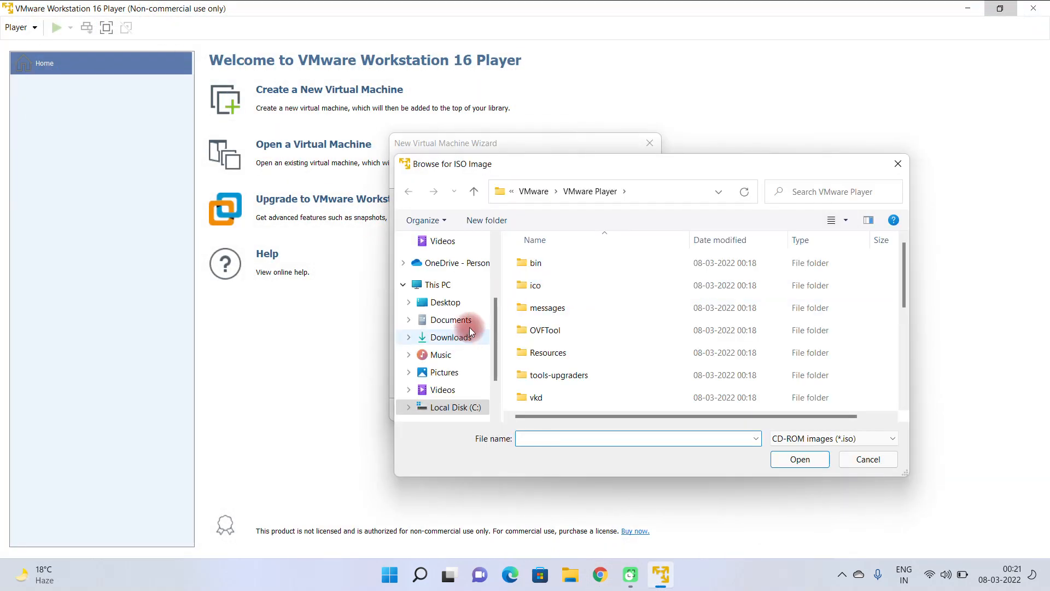
scroll(465, 361, "down", 3)
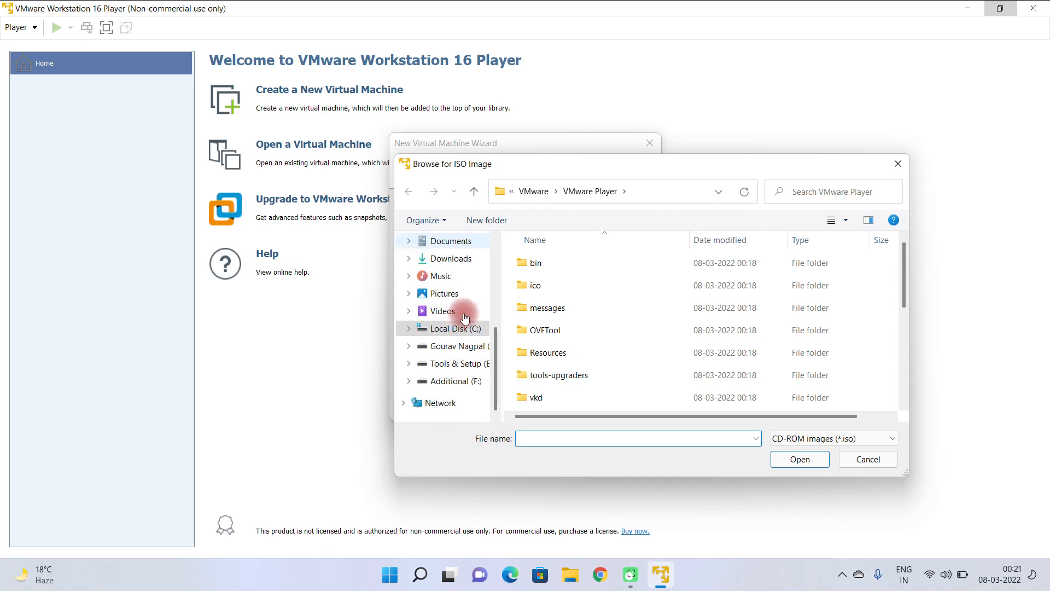
left_click(449, 362)
scroll(628, 343, "down", 5)
scroll(766, 346, "up", 1)
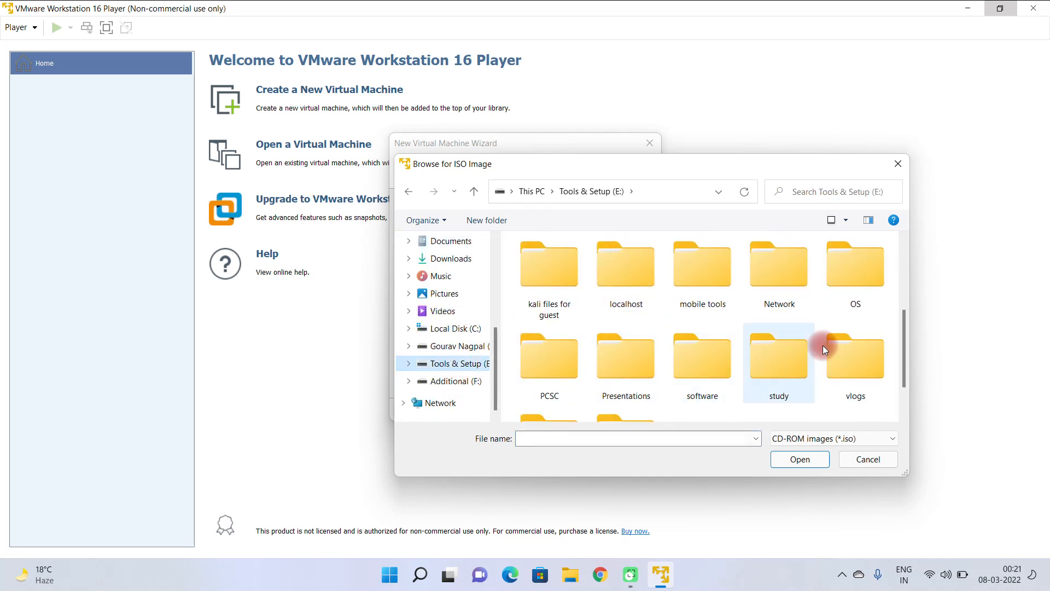
double_click(859, 274)
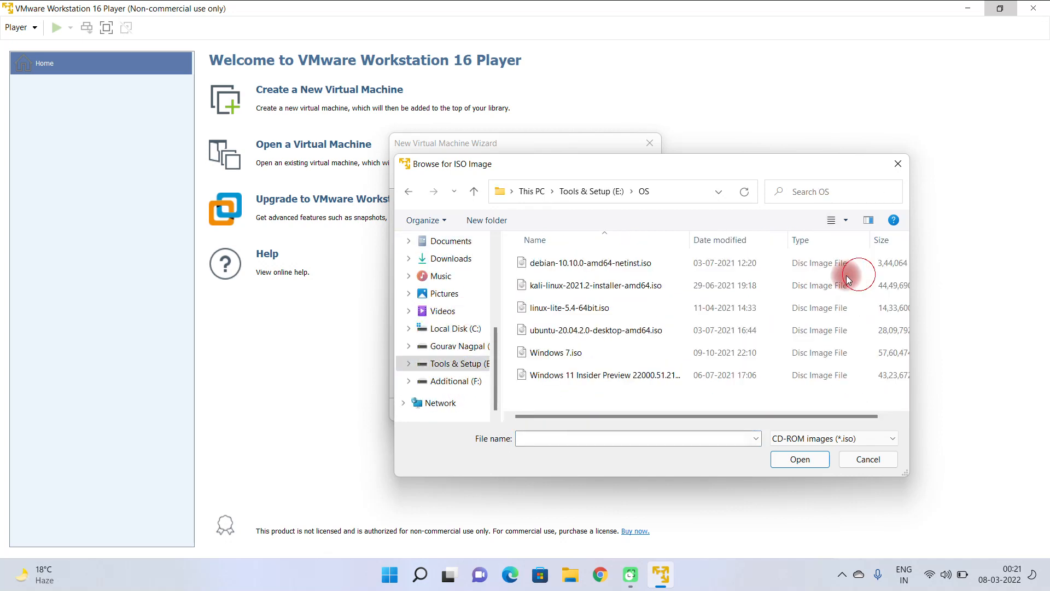
left_click(583, 289)
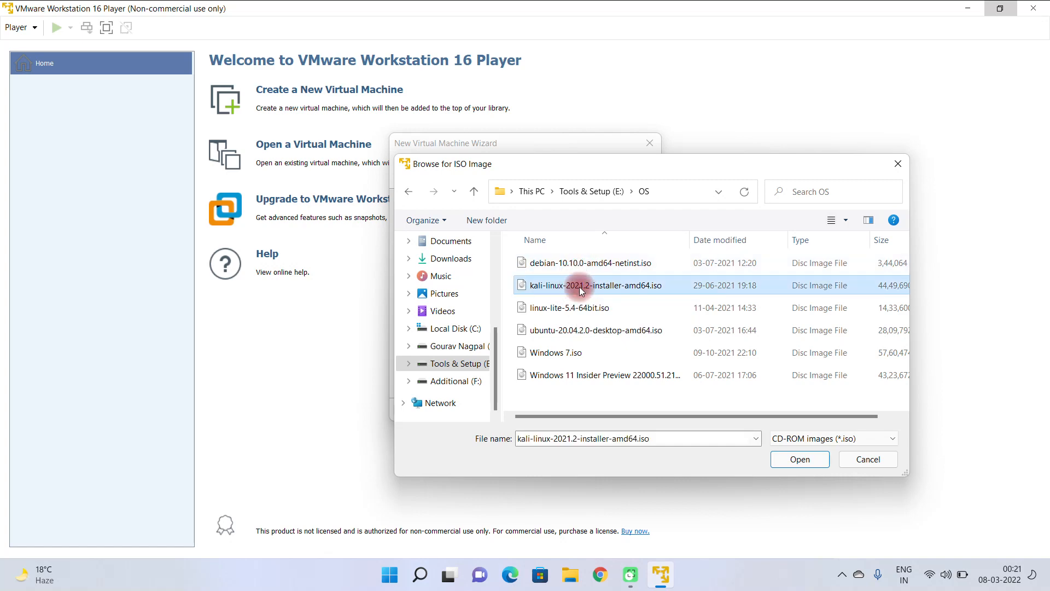
left_click(800, 459)
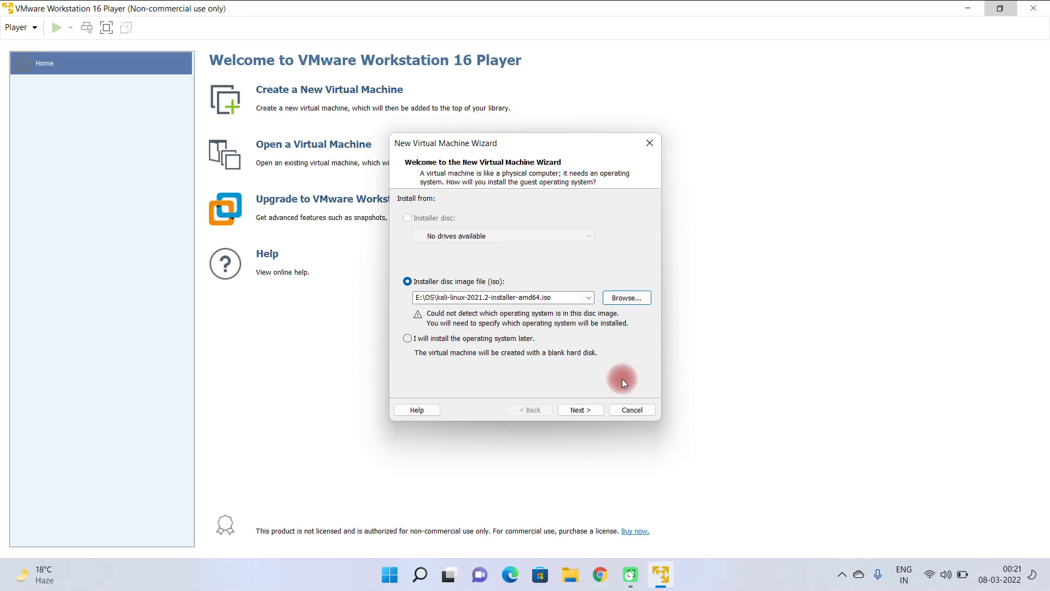
left_click(587, 408)
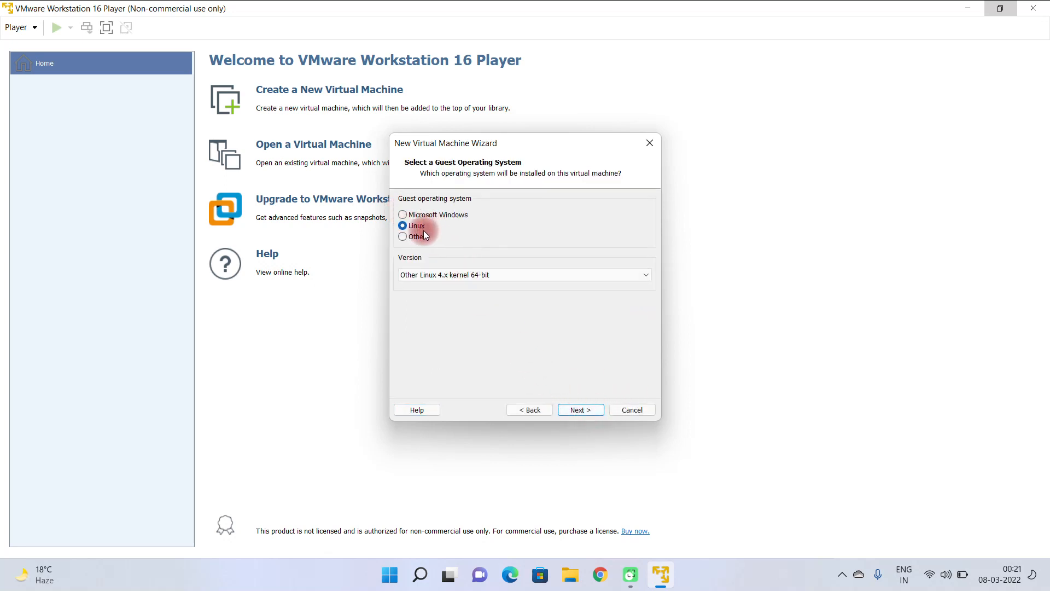
Step: Choose Other Linux 4.x kernel 64-bit as the Linux guest version and continue to naming the virtual machine
left_click(467, 274)
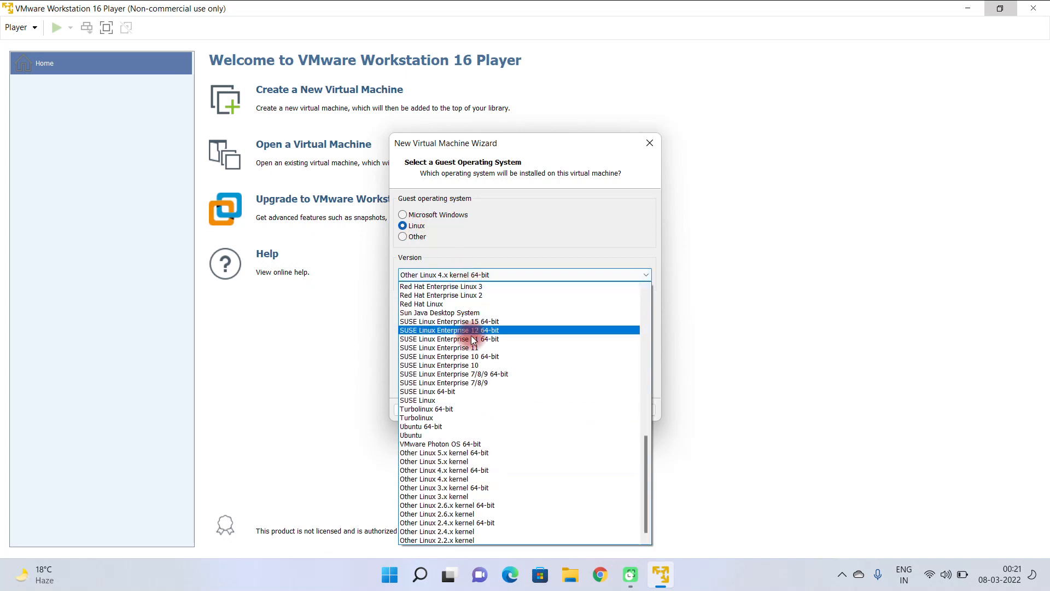
left_click(446, 470)
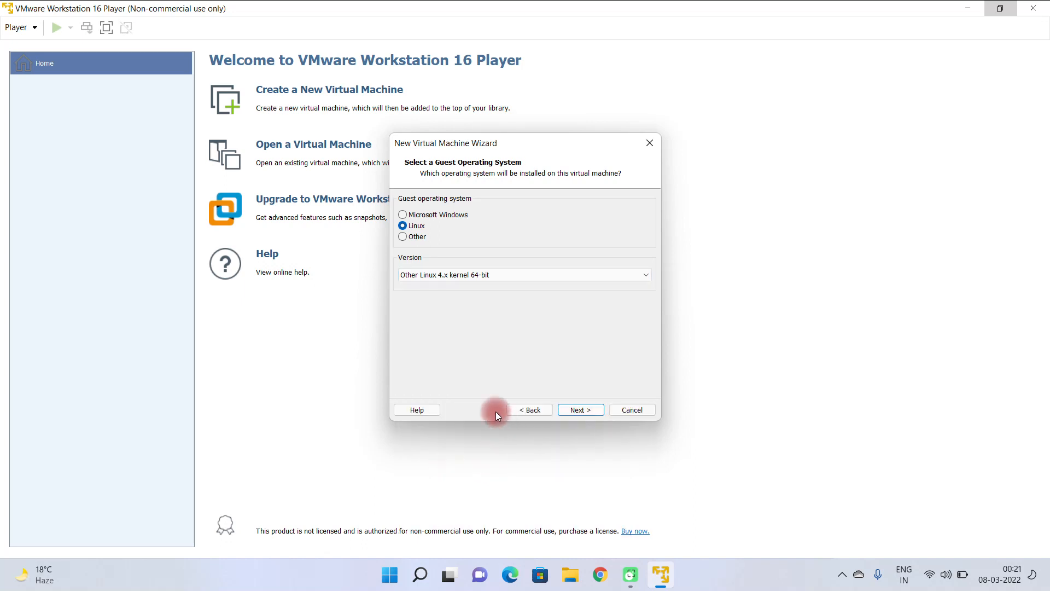
left_click(570, 411)
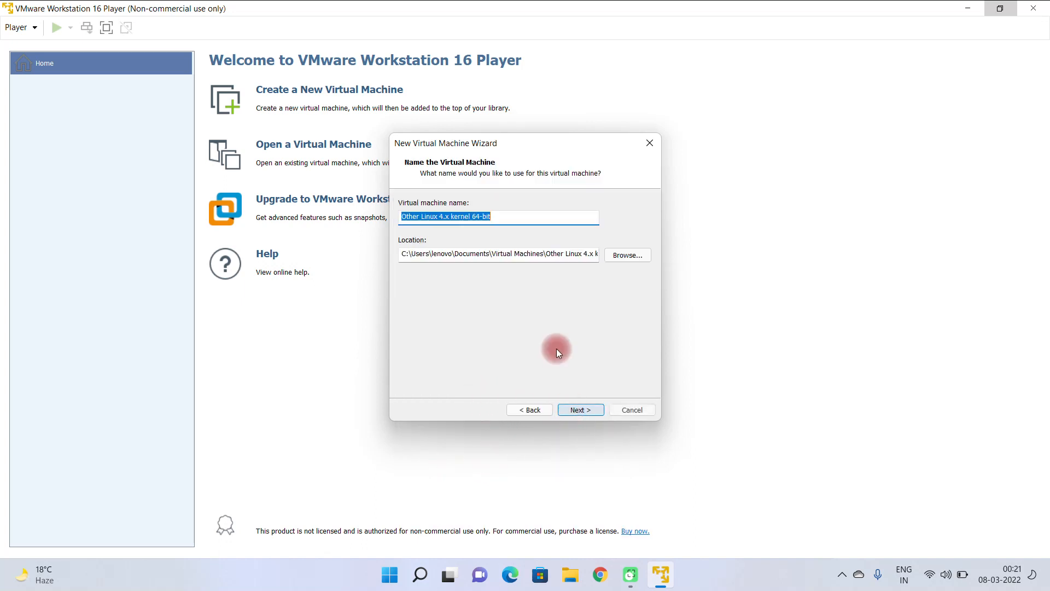
Step: Name the virtual machine "Kali Linux", keep its default parent location, and continue the wizard
left_click(442, 253)
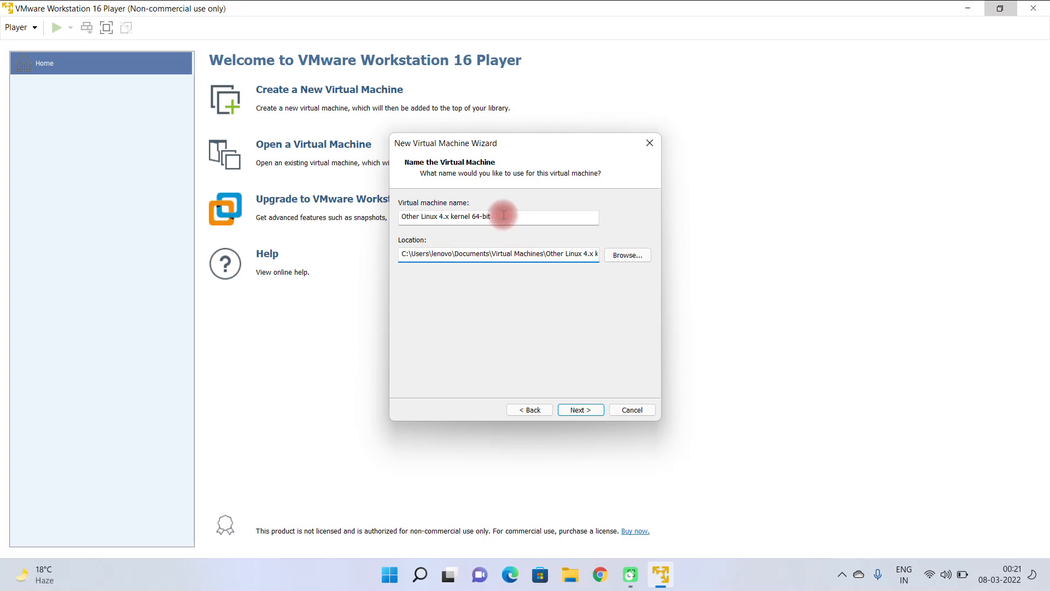
left_click_drag(512, 217, 400, 217)
type("Kali")
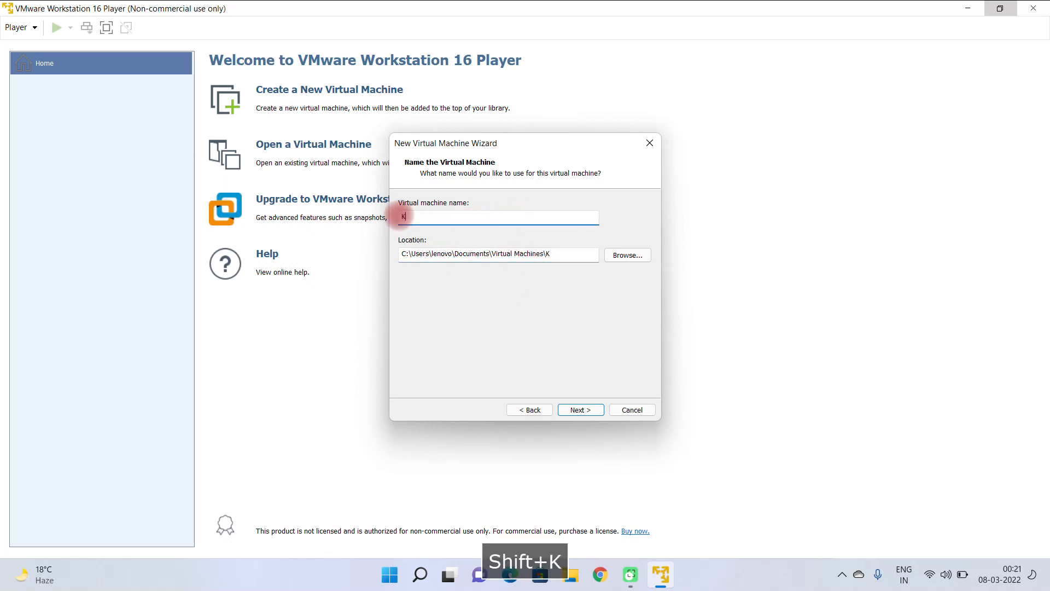
key("BackSpace")
type("i Linux")
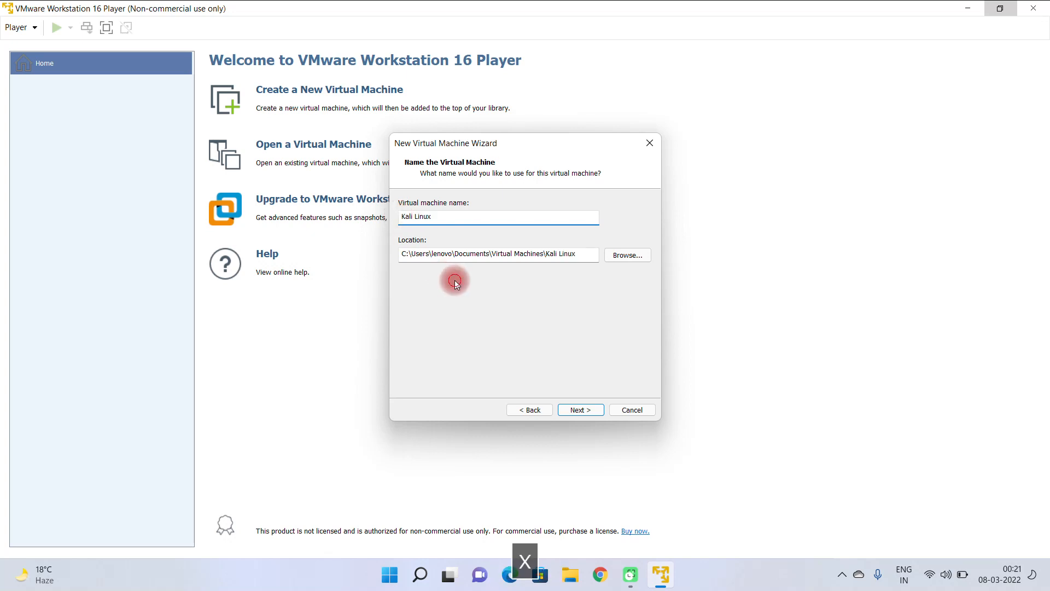
left_click(581, 409)
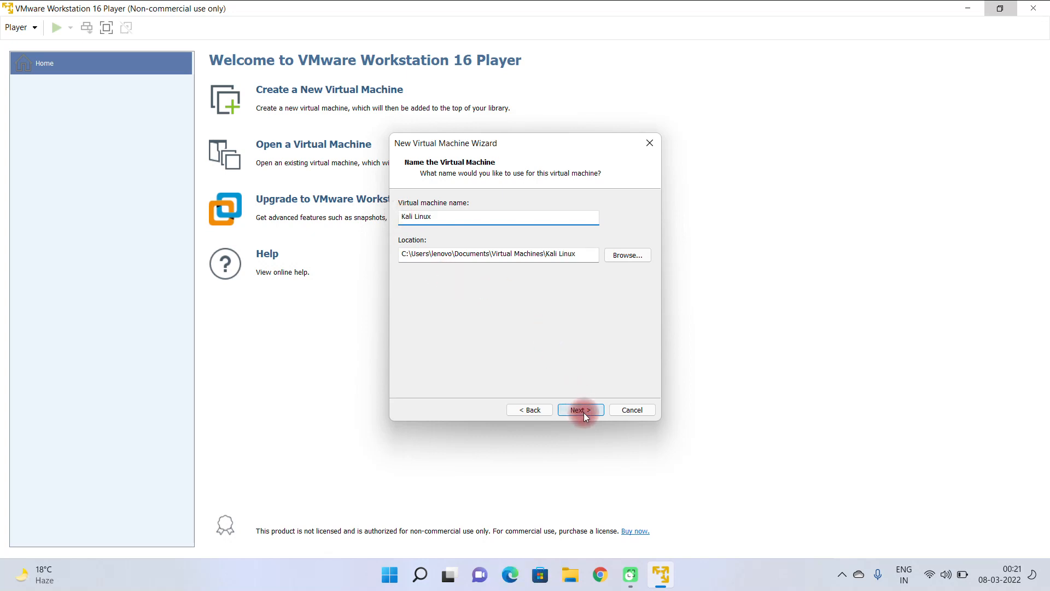
Step: Set the maximum disk size to 20 GB, stored as a single file, and finish creating the virtual machine
double_click(514, 234)
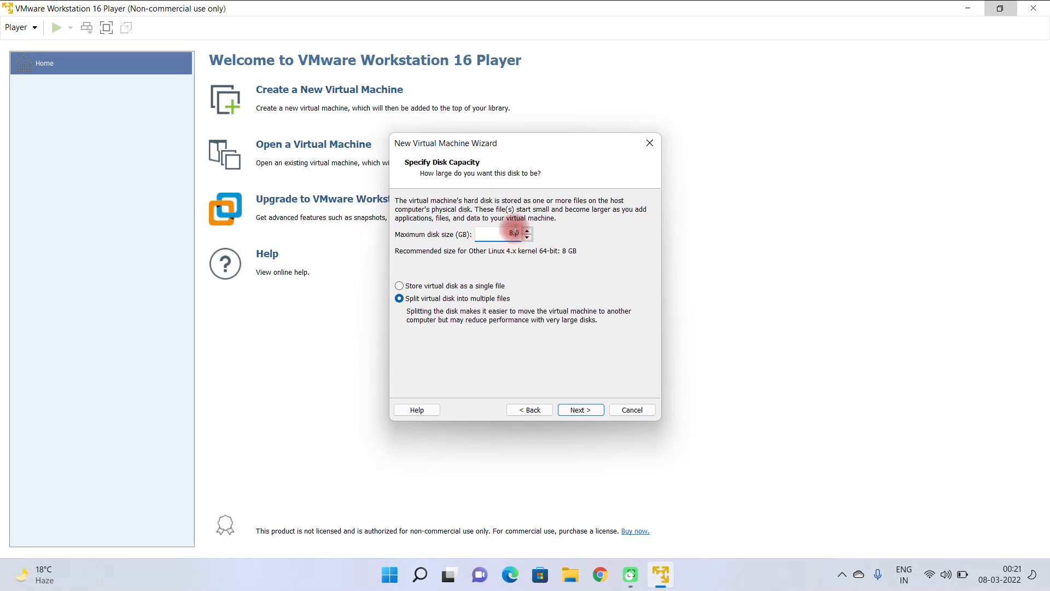
type("80")
left_click(511, 232)
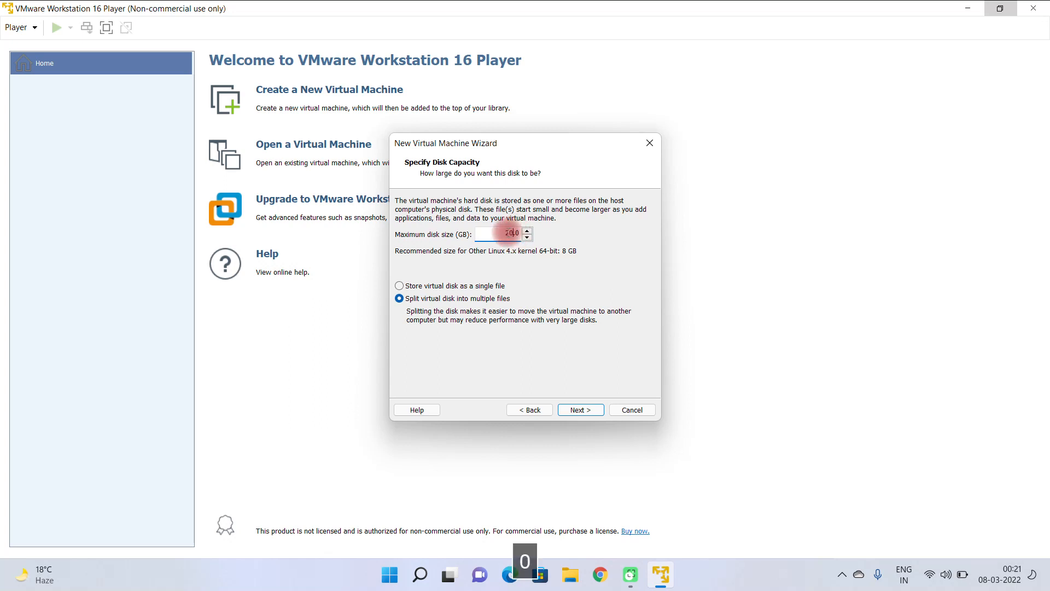
left_click(554, 284)
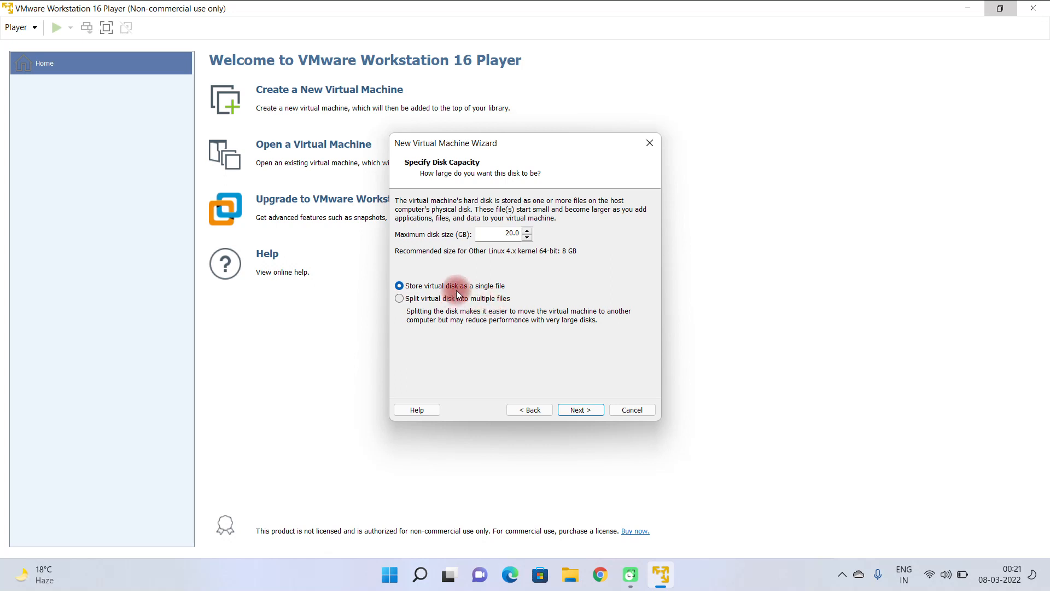
left_click(581, 411)
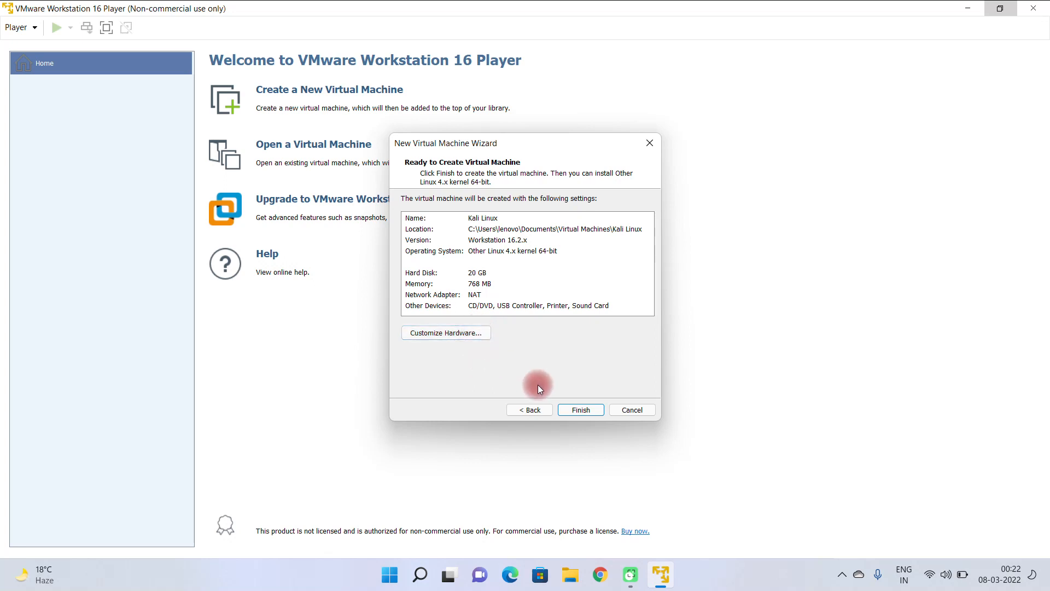
left_click(581, 410)
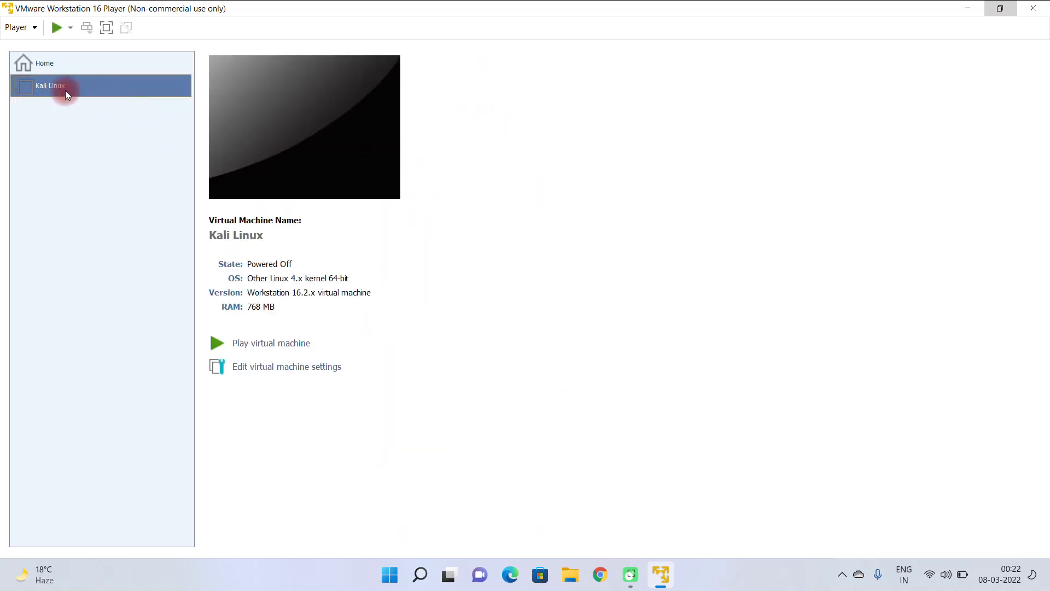
Step: Open the Kali Linux virtual machine's settings and set its memory to 3000 MB
left_click(293, 367)
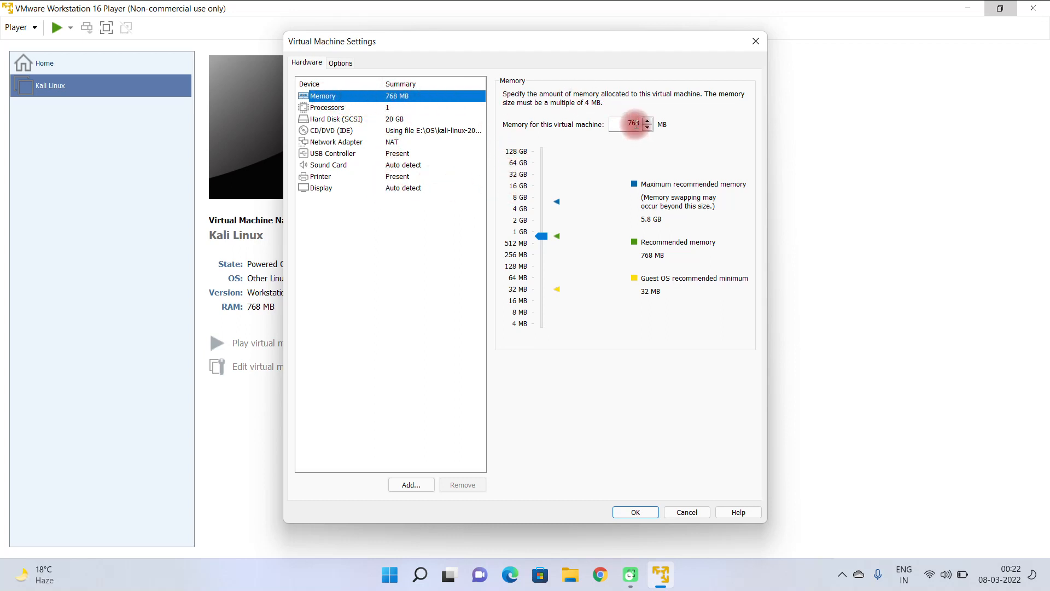
double_click(629, 124)
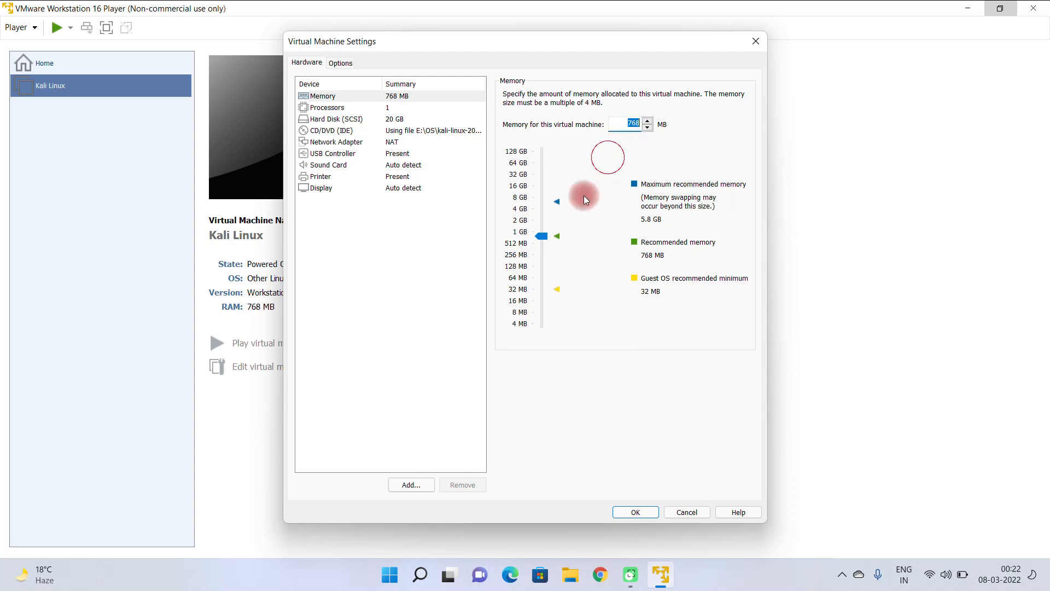
left_click_drag(541, 238, 541, 212)
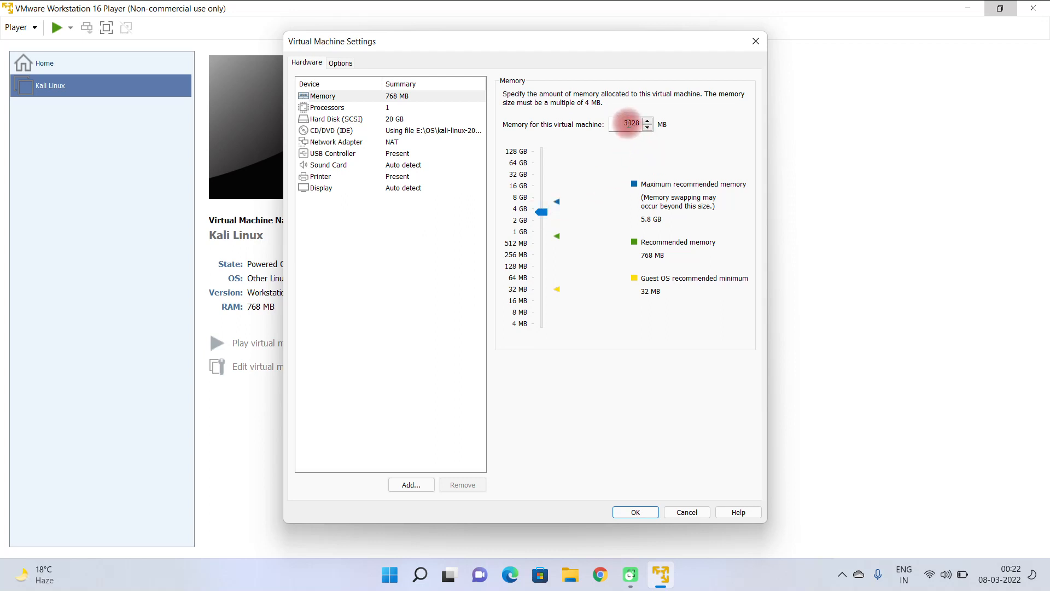
double_click(632, 124)
double_click(628, 125)
double_click(628, 124)
type("3000")
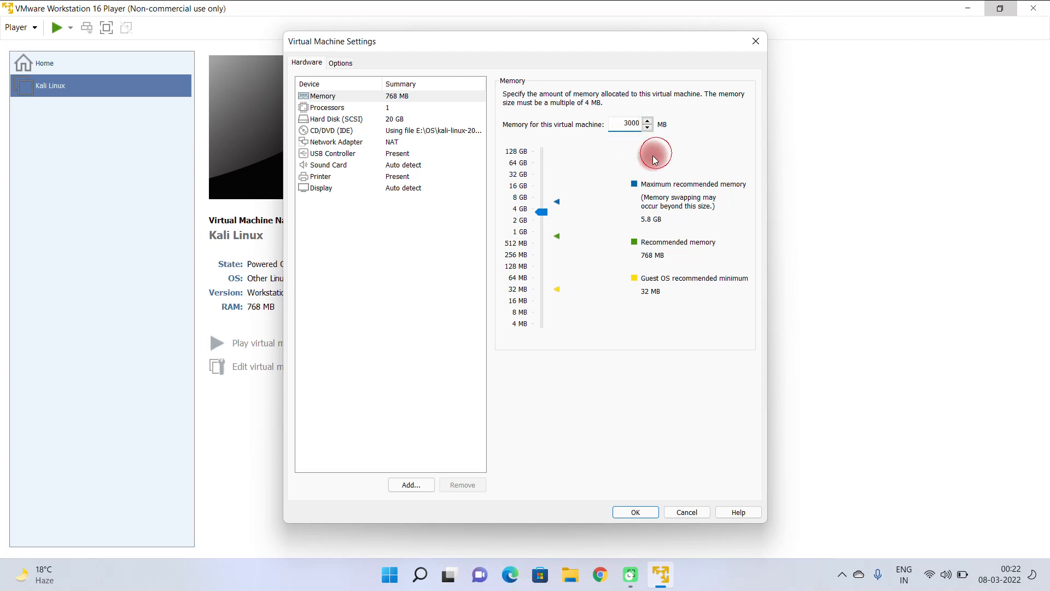
Step: Set the virtual machine's number of processor cores to 4
left_click(398, 109)
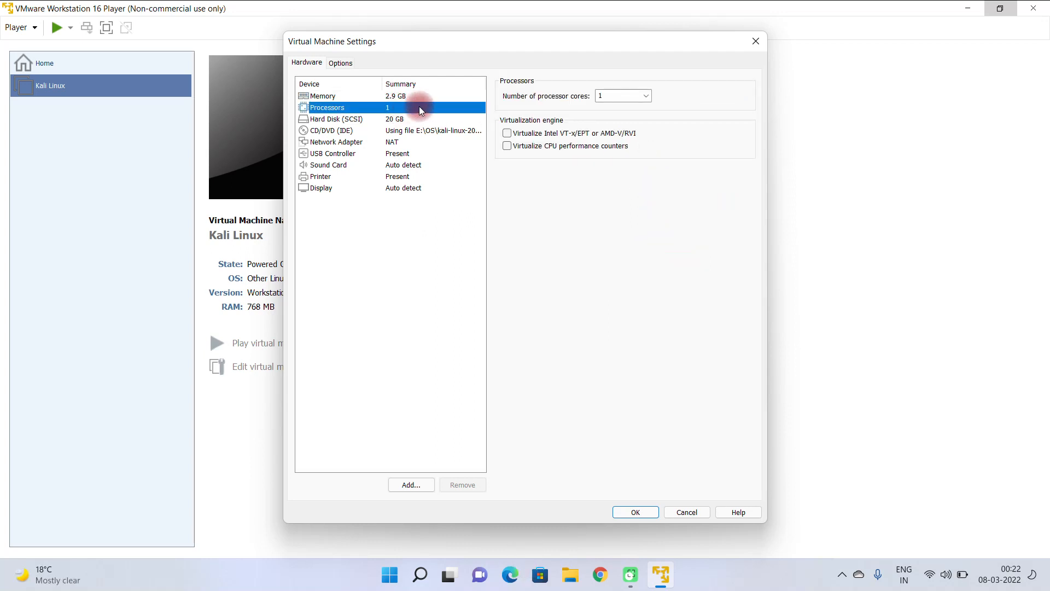
left_click(646, 97)
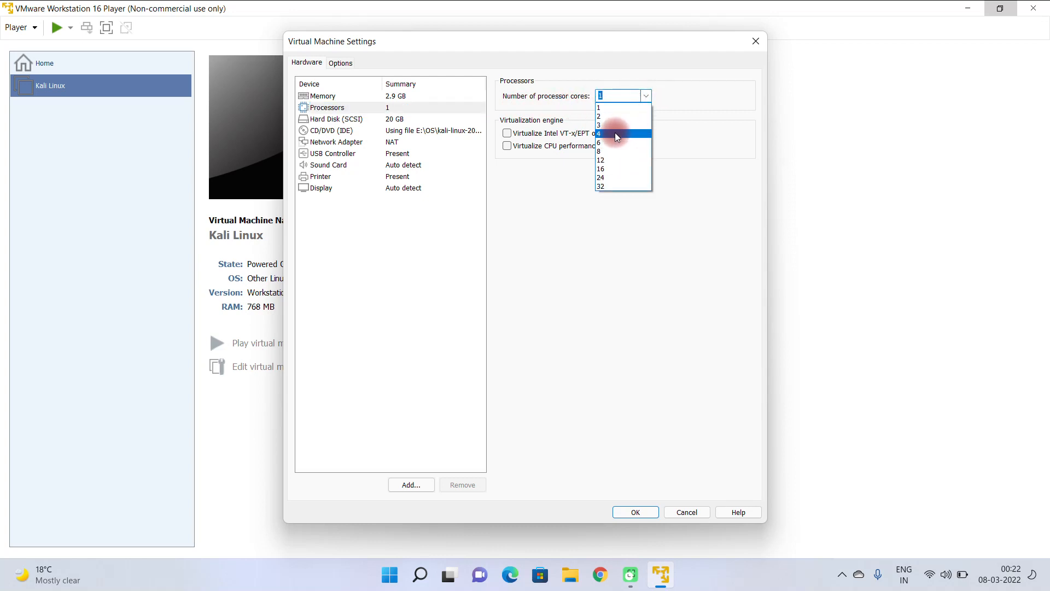
left_click(615, 134)
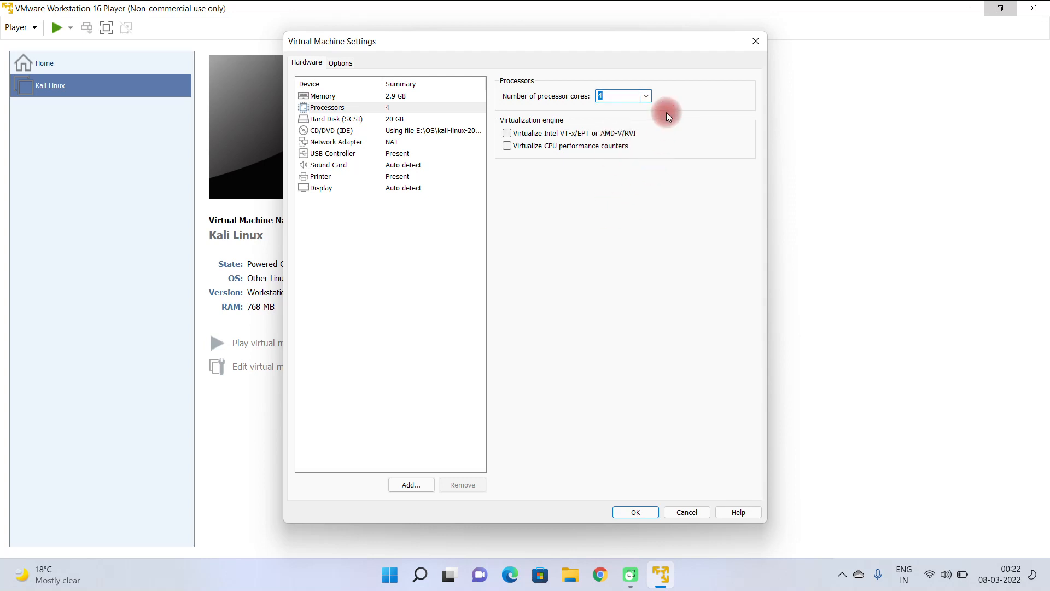
Step: Review the hard disk, CD/DVD and network adapter settings, and save the virtual machine's hardware changes
left_click(392, 119)
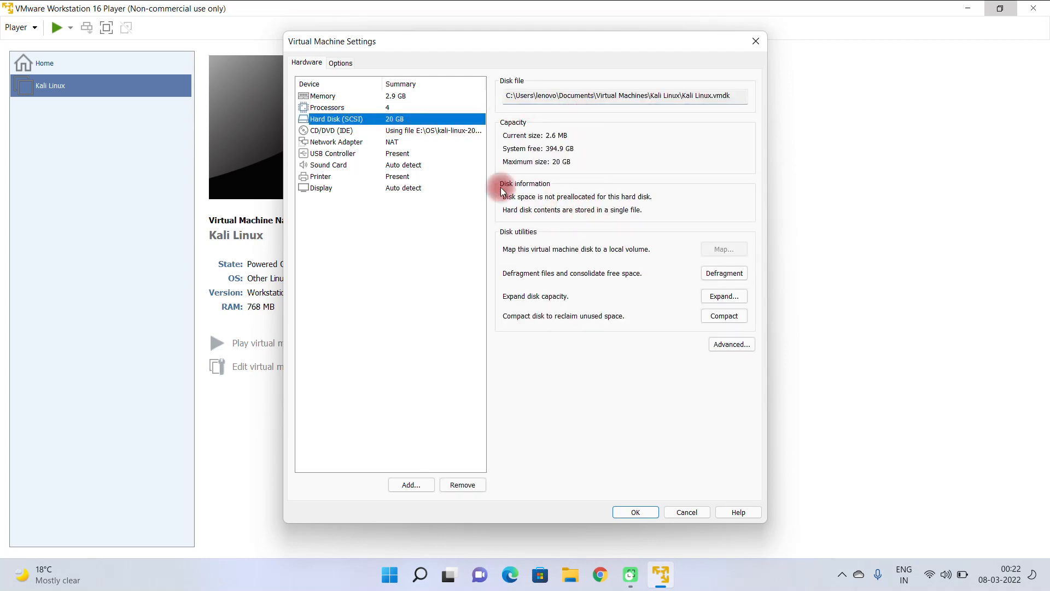
left_click(398, 131)
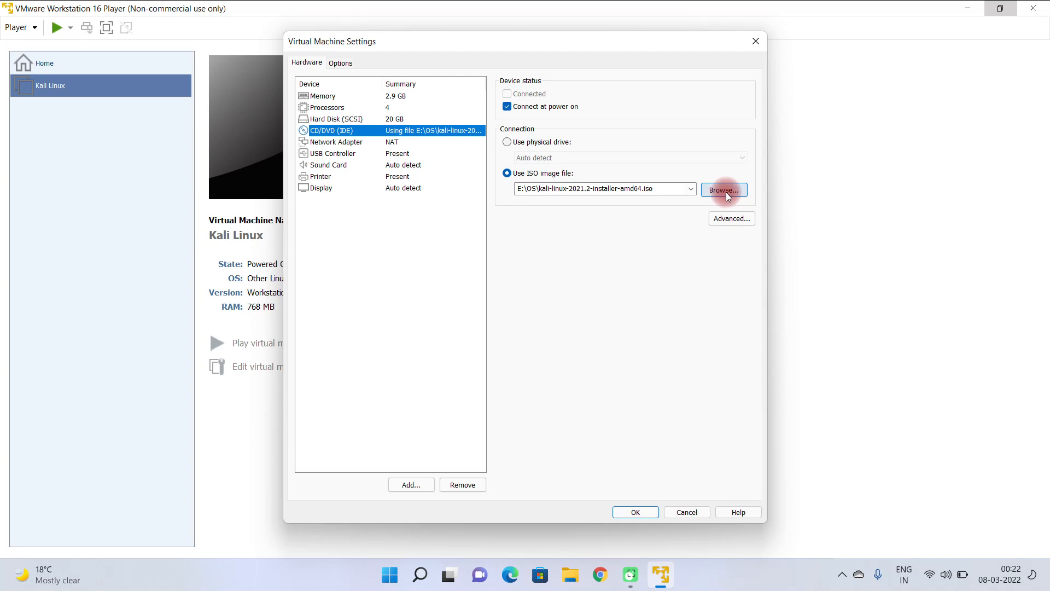
left_click(410, 142)
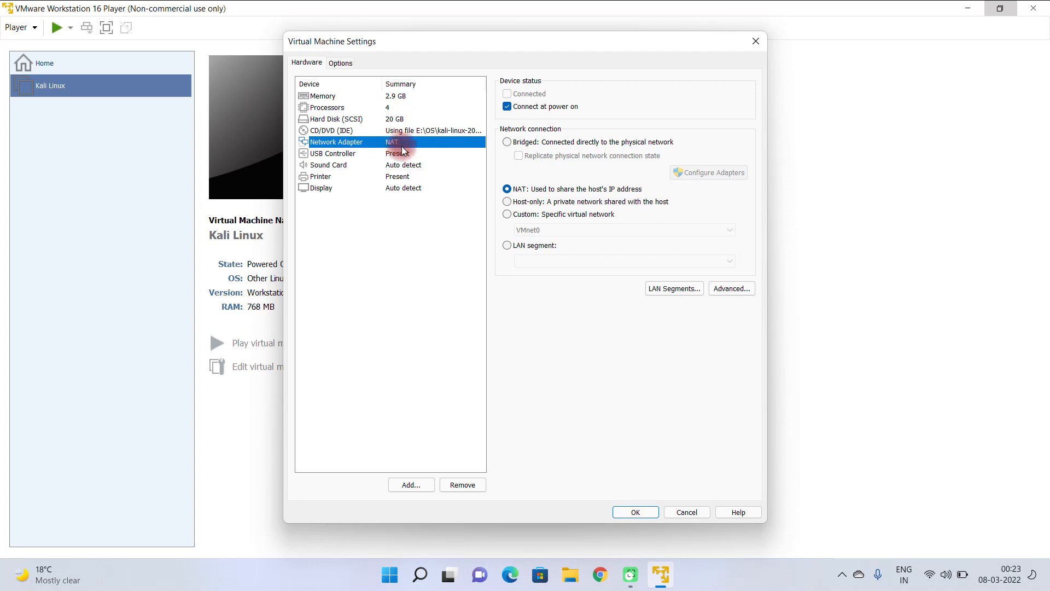
left_click(625, 506)
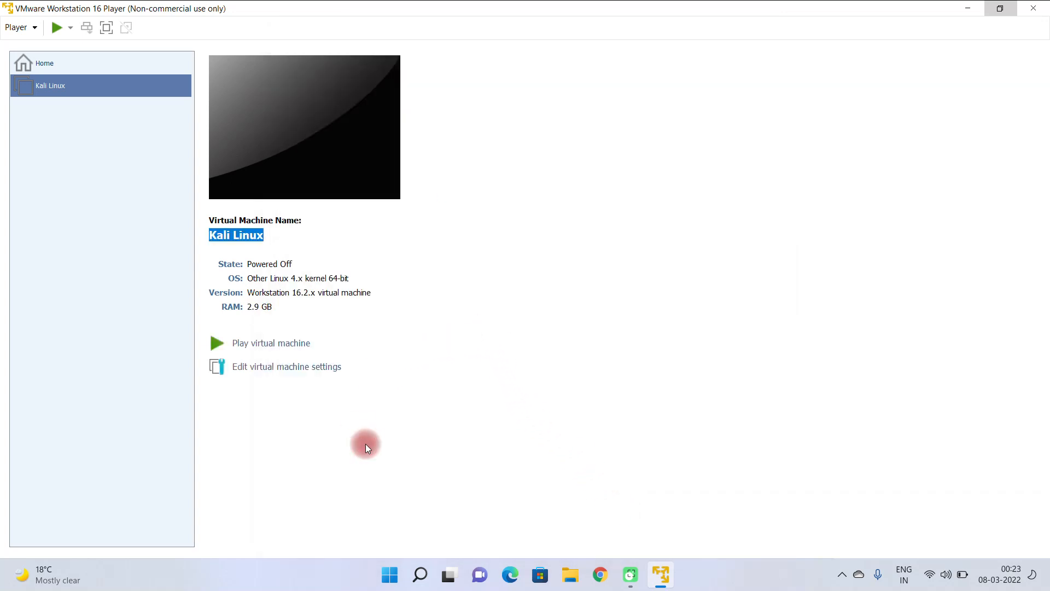
Step: Start the Kali Linux virtual machine in full screen and launch the Graphical install from the installer menu
left_click(266, 343)
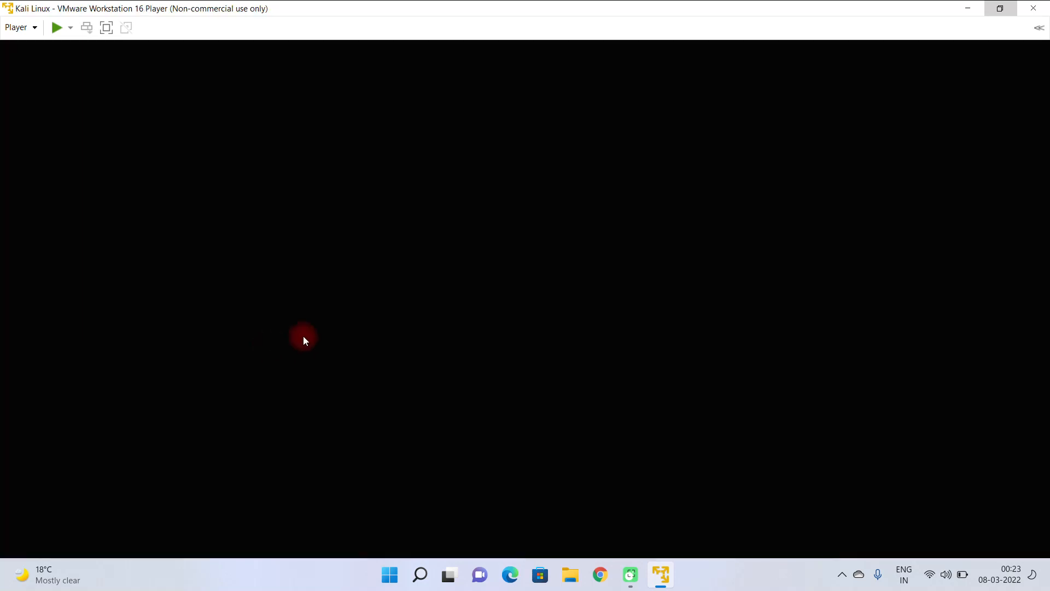
left_click(106, 27)
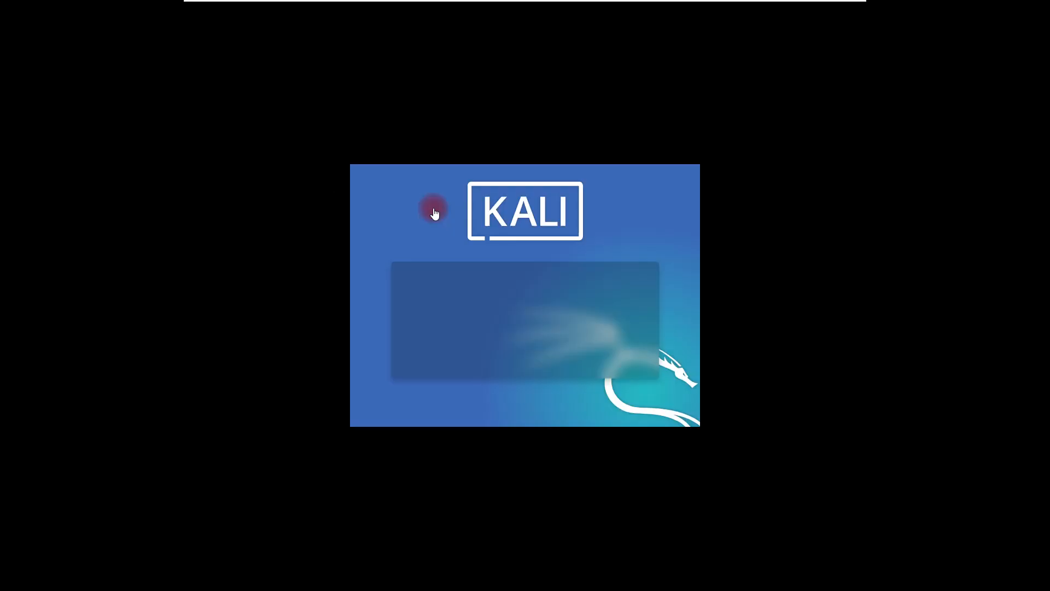
left_click(417, 283)
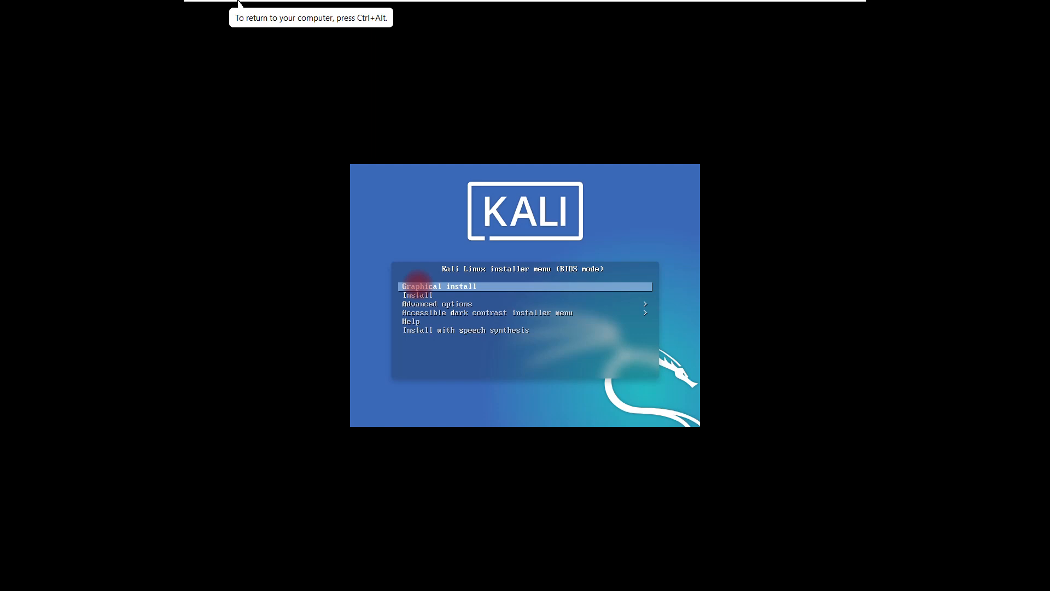
key("Return")
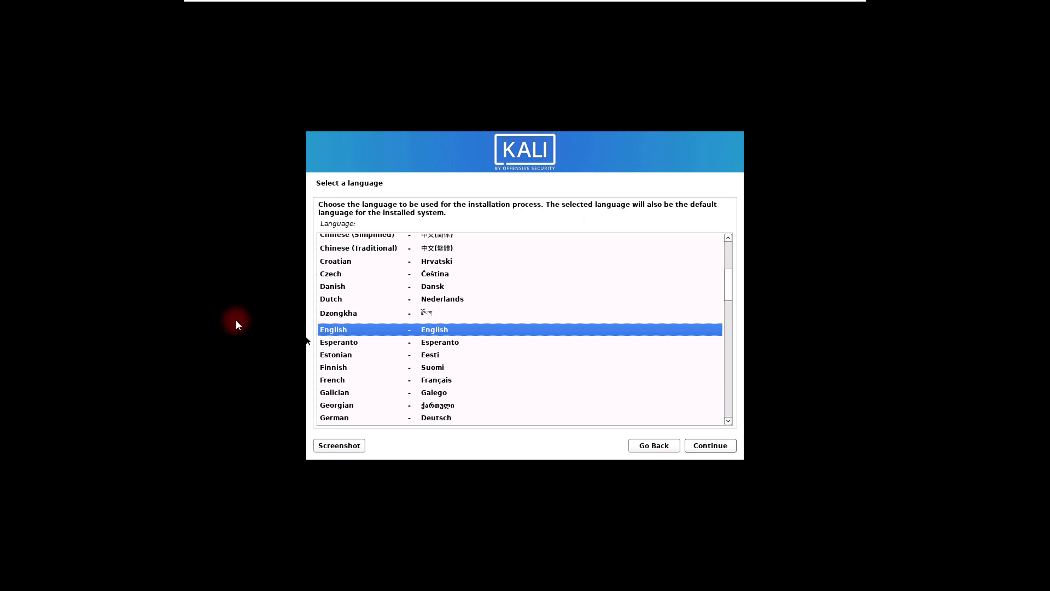
Step: Continue through the installer's locale setup with English as the language, India as the location and American English as the keymap
left_click(712, 447)
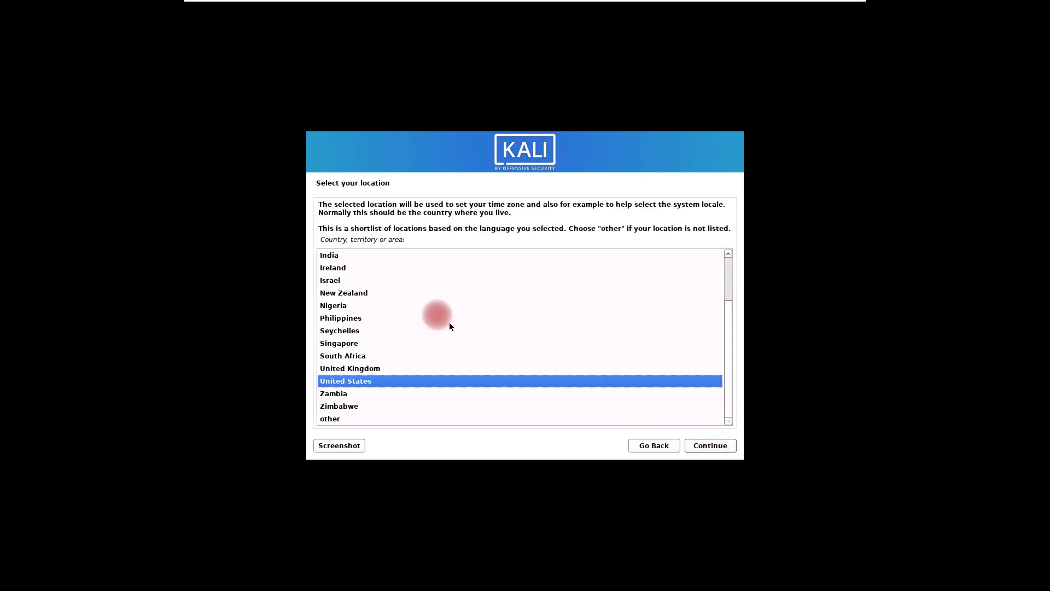
left_click(333, 257)
left_click(709, 446)
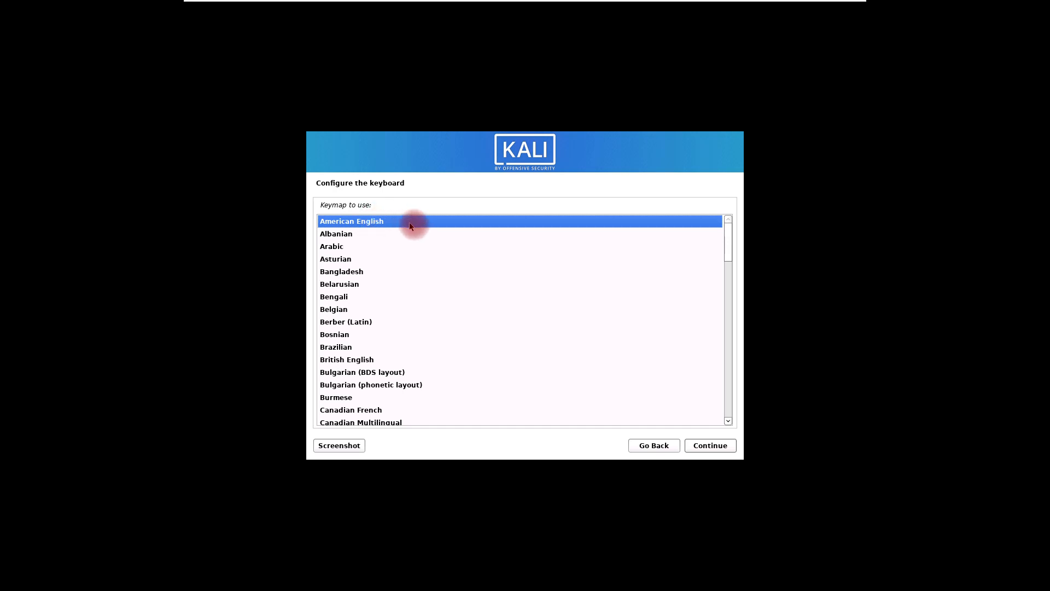
left_click(709, 446)
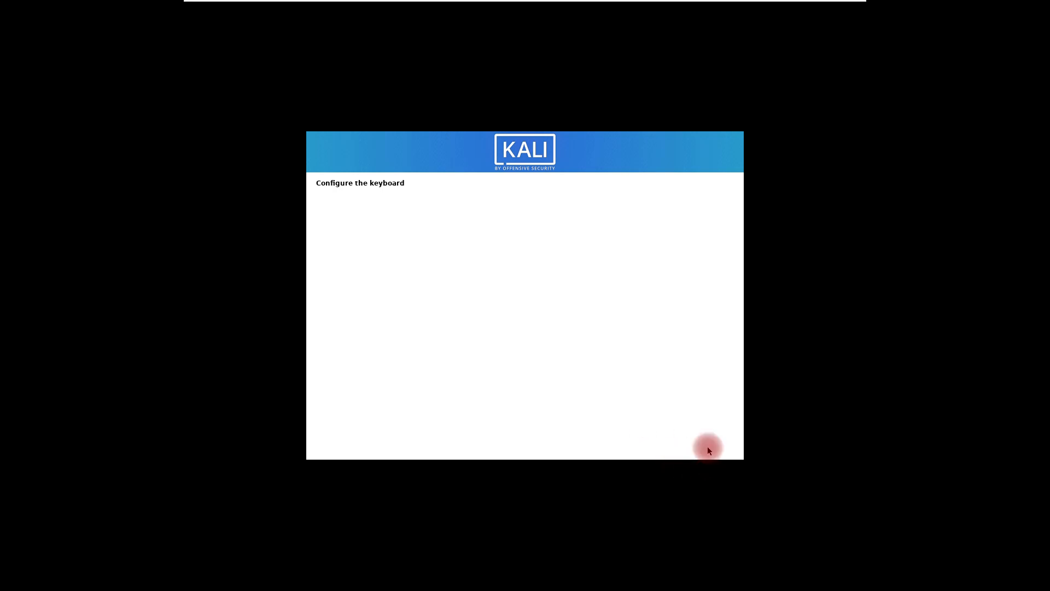